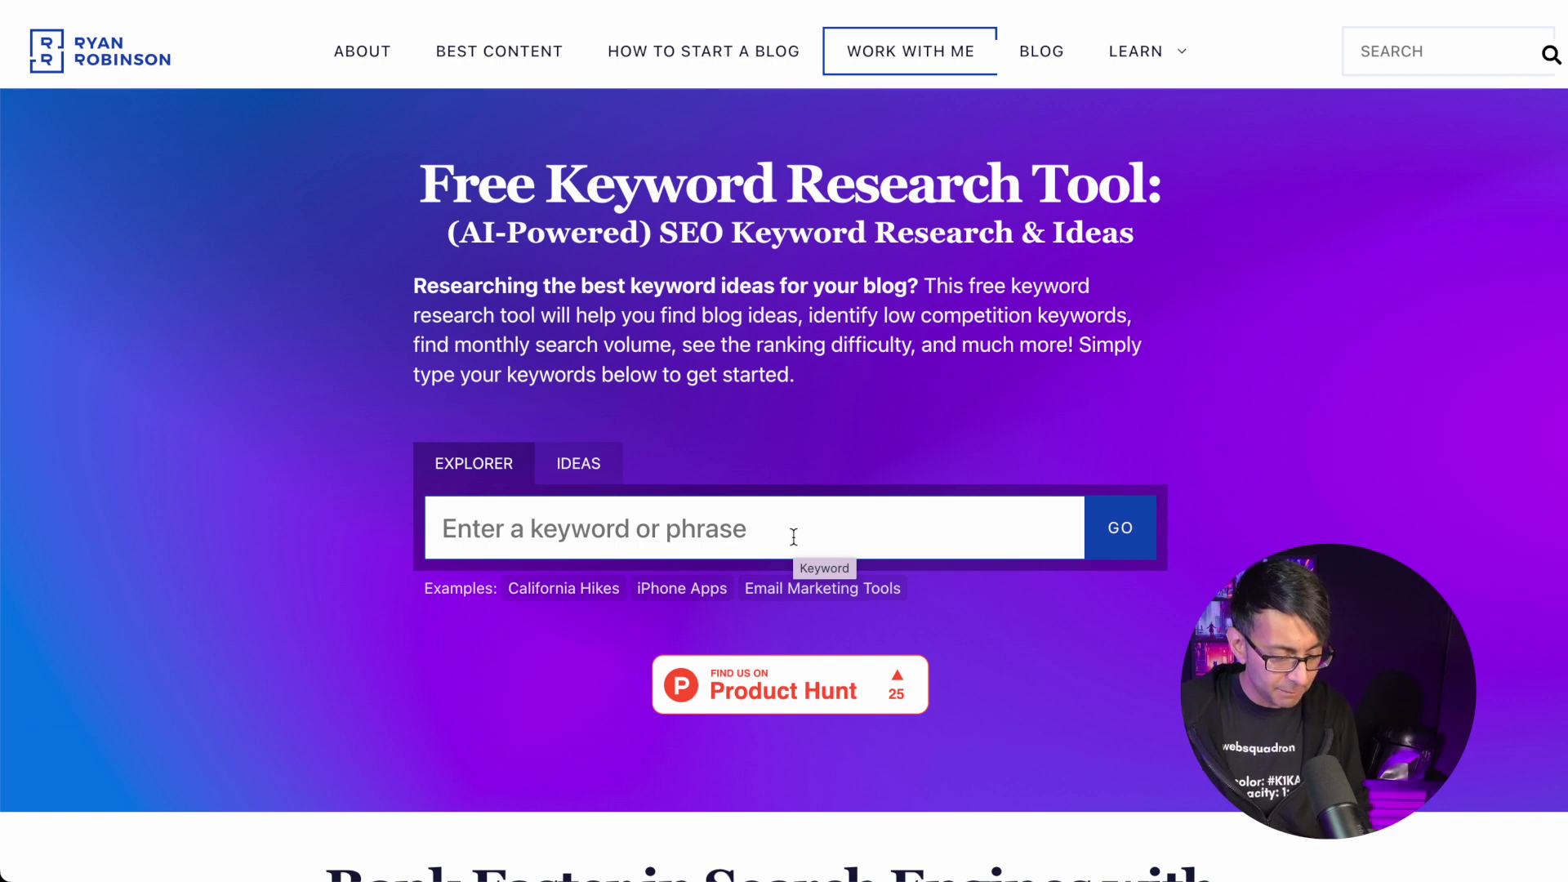
- Search the keyword explorer for "Small Business Websites"
click(793, 537)
text(Small Business Websites)
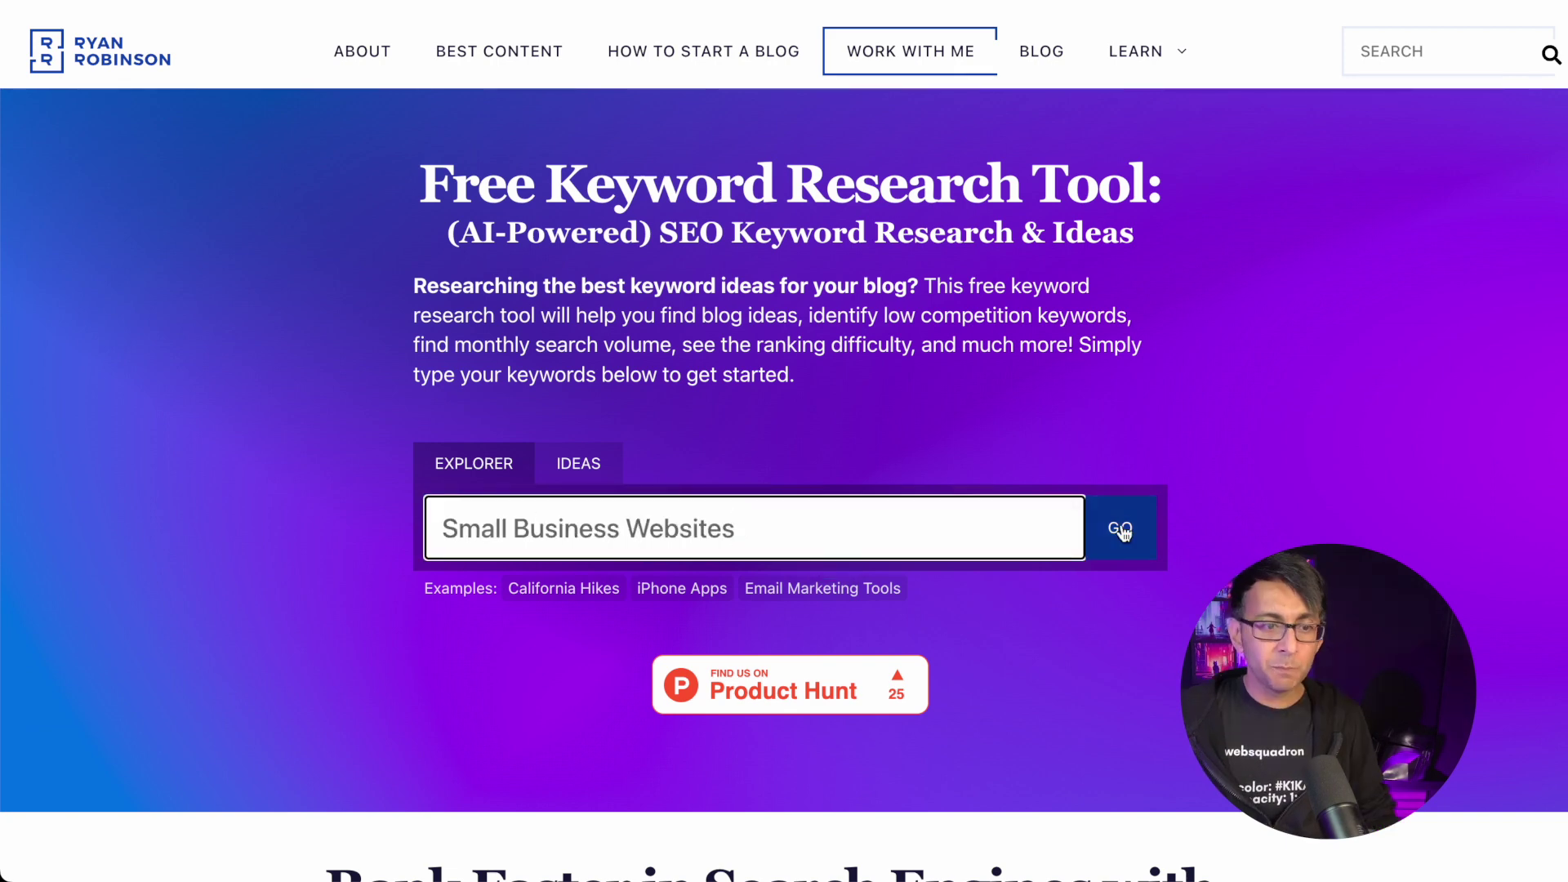
click(1122, 530)
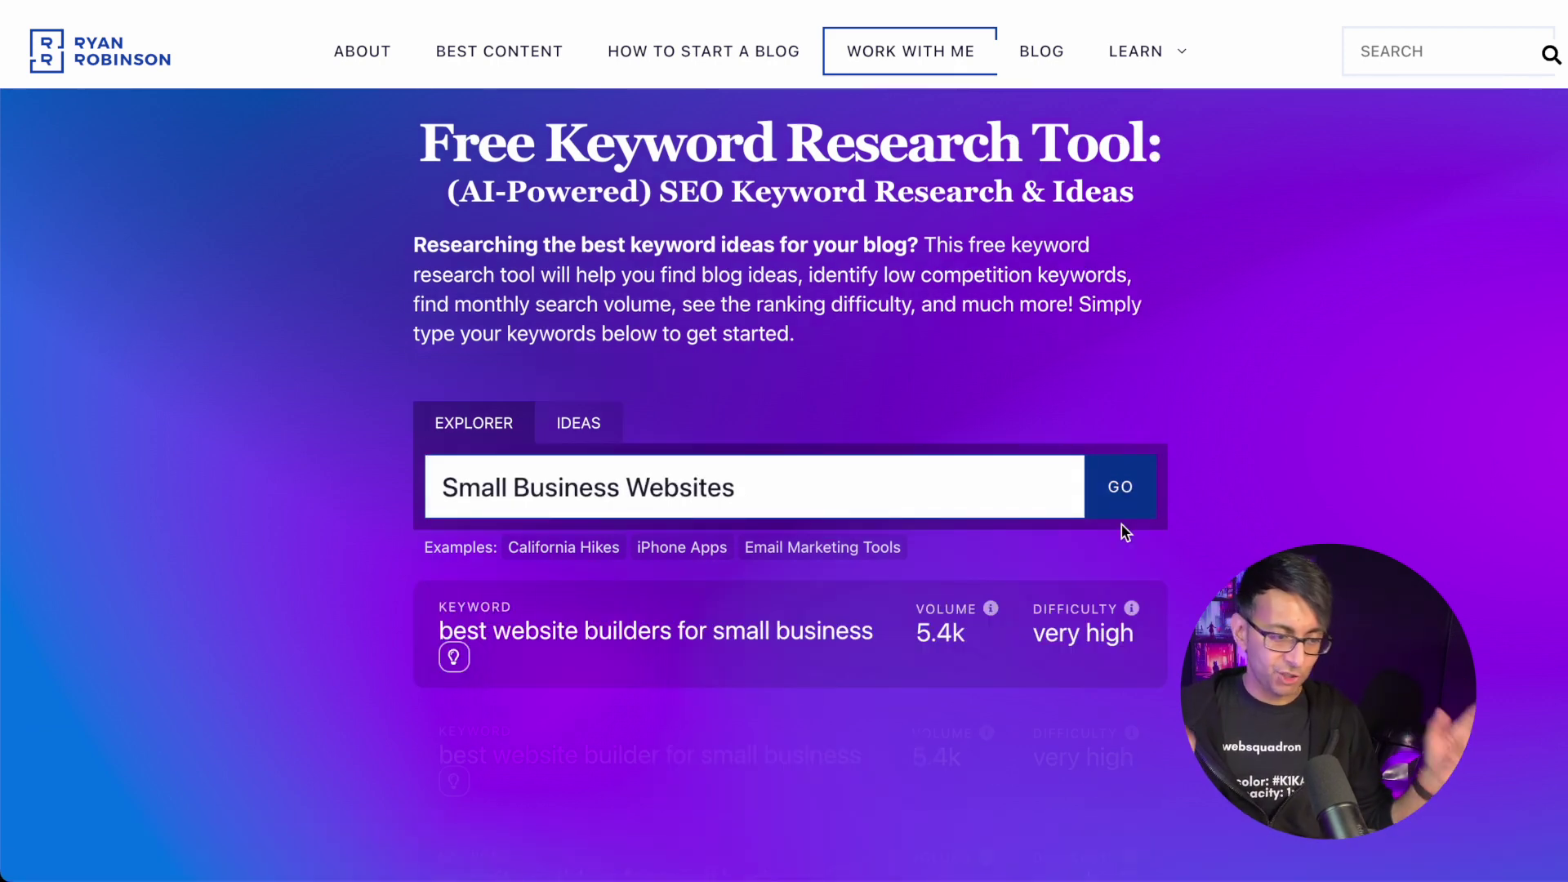
- Examine the search volume and difficulty of the suggested small business website keywords, looking for low-difficulty phrases
scroll(1204, 537, down, 5)
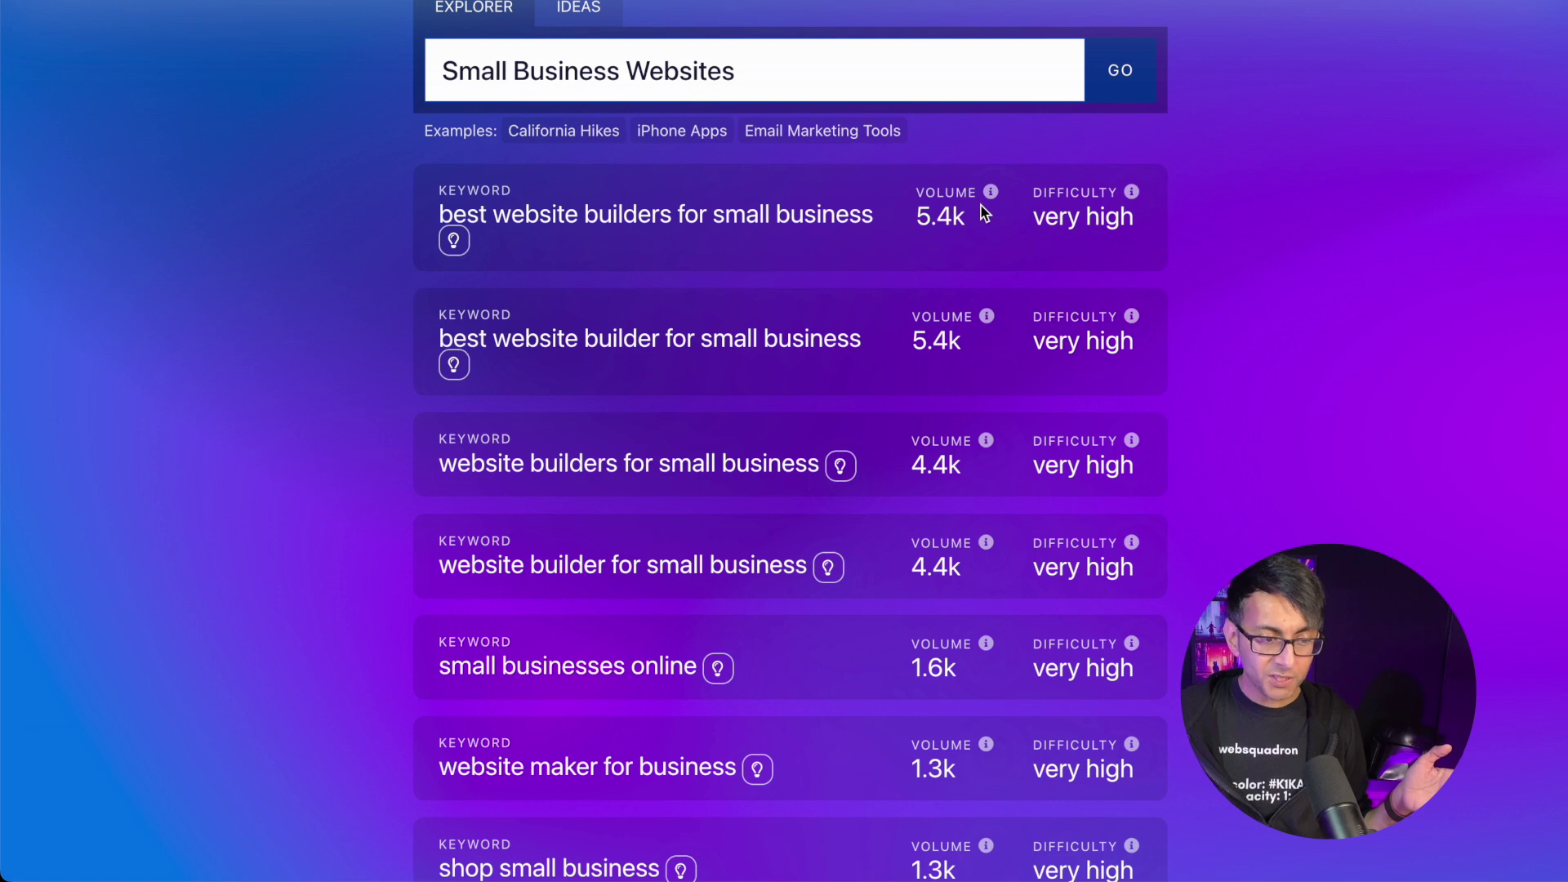
mouse_move(992, 201)
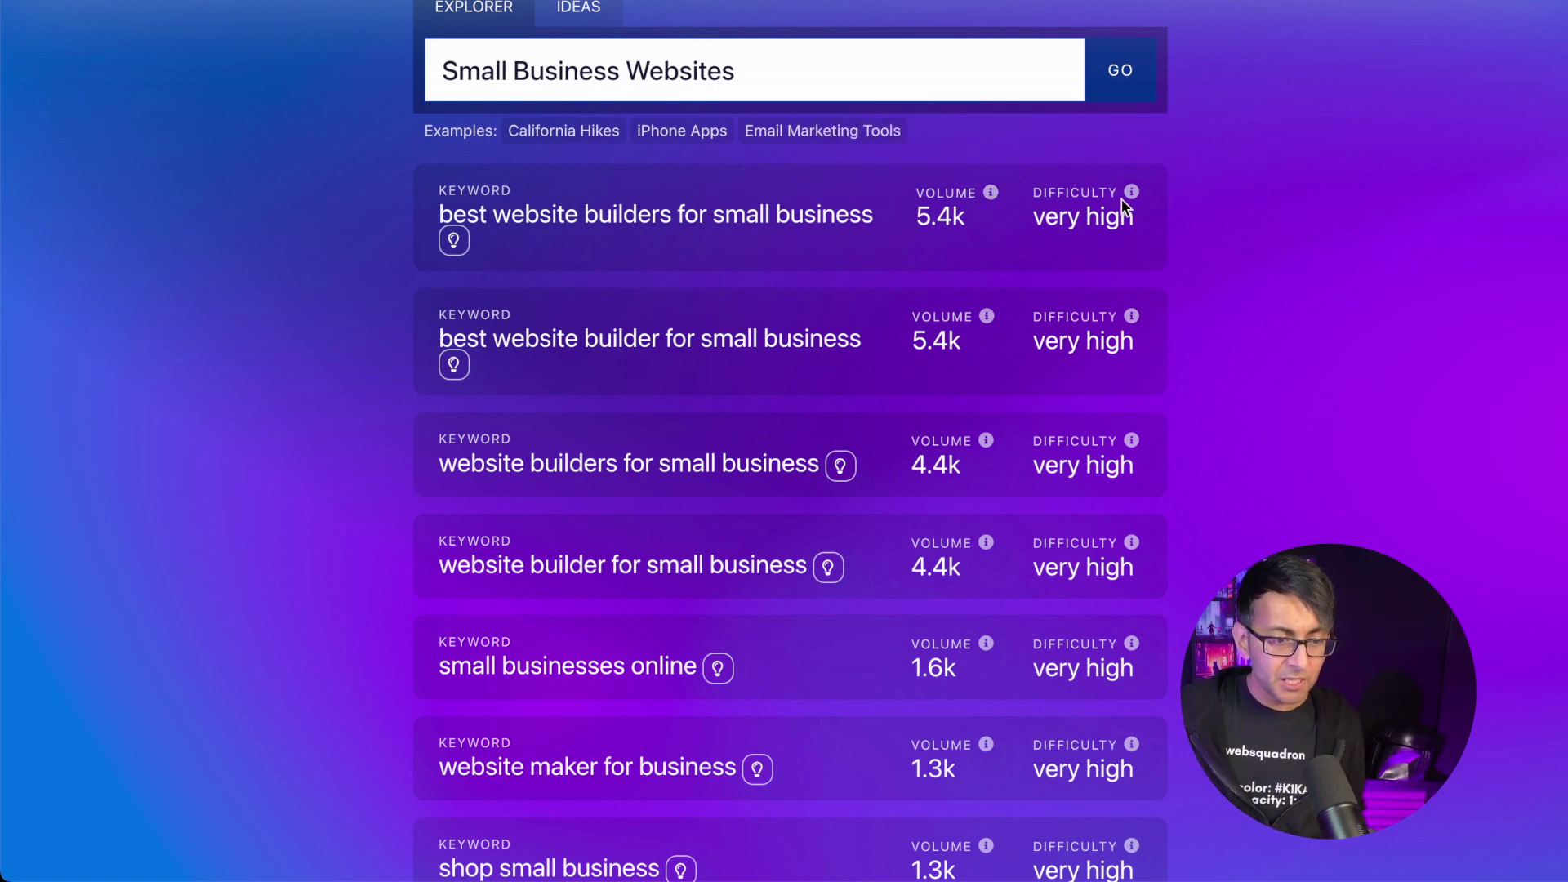
mouse_move(1132, 206)
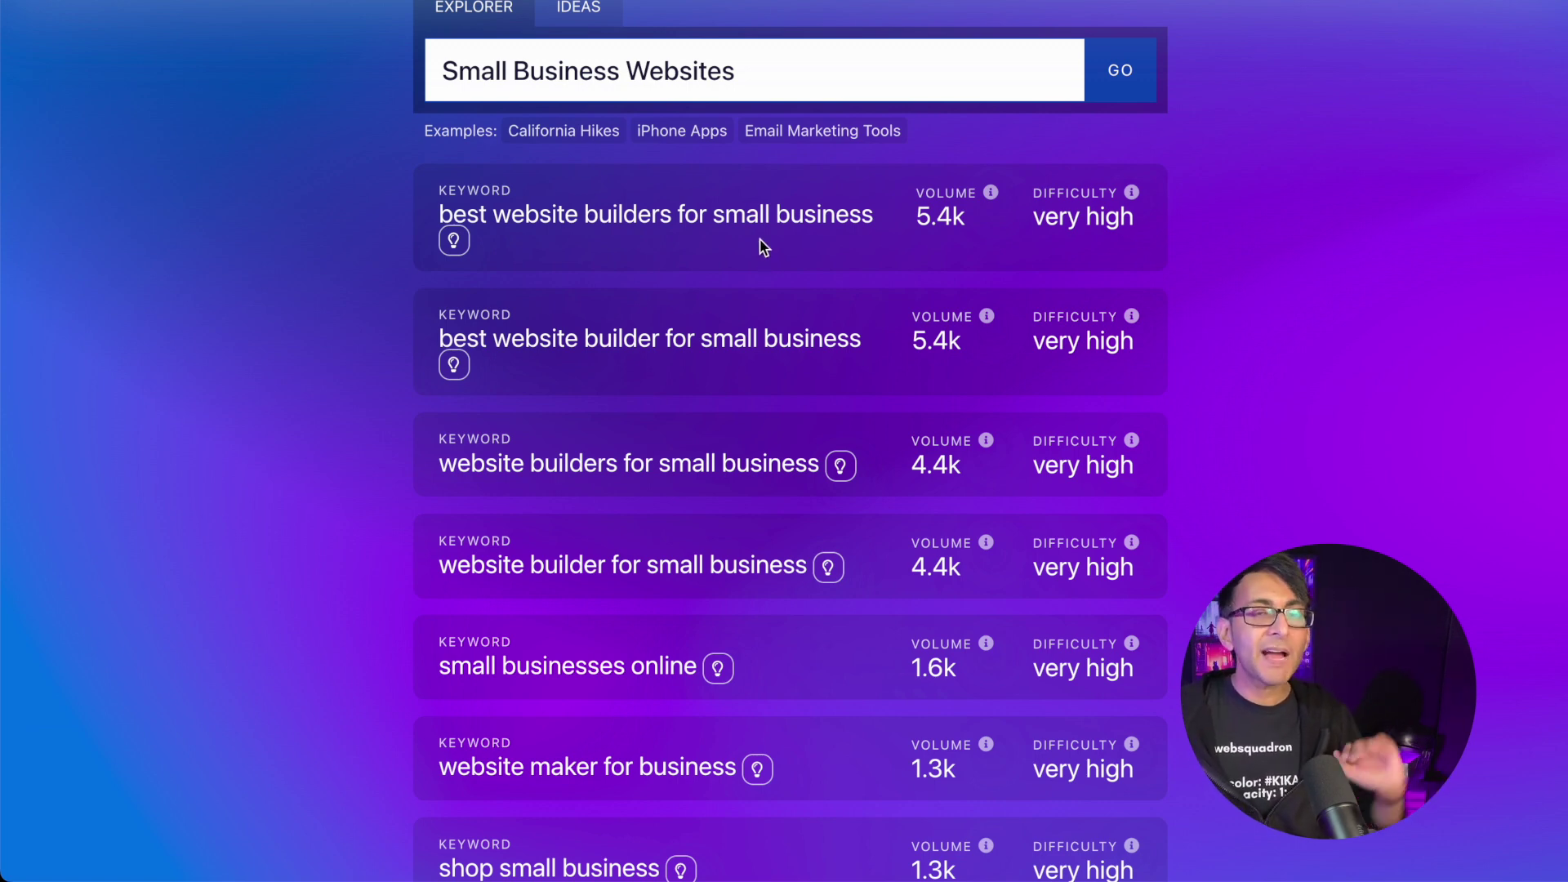
scroll(975, 365, down, 15)
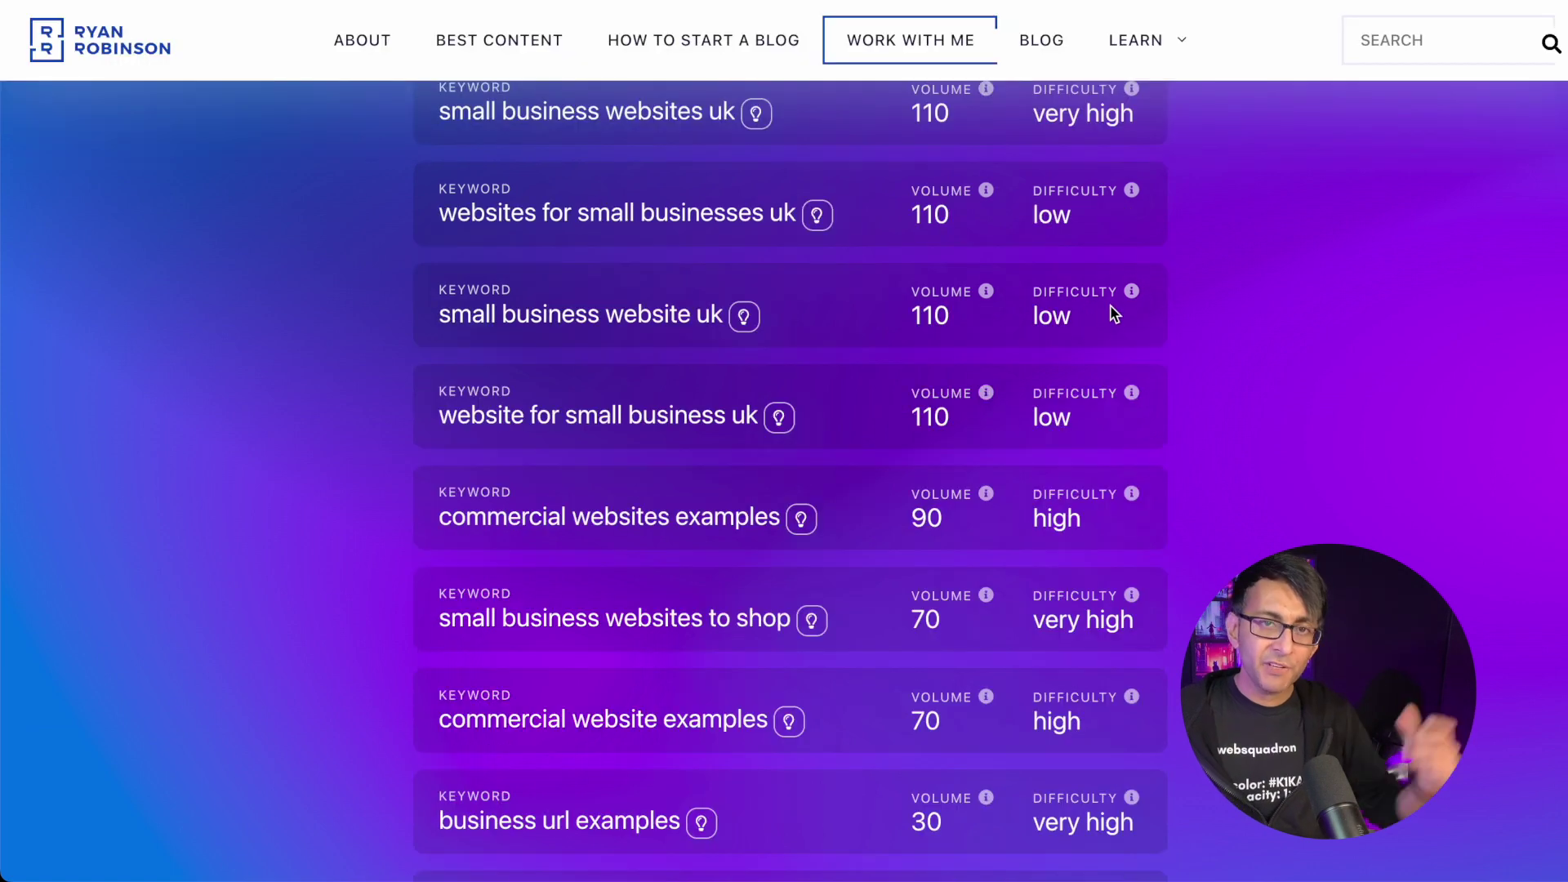
scroll(626, 279, up, 1)
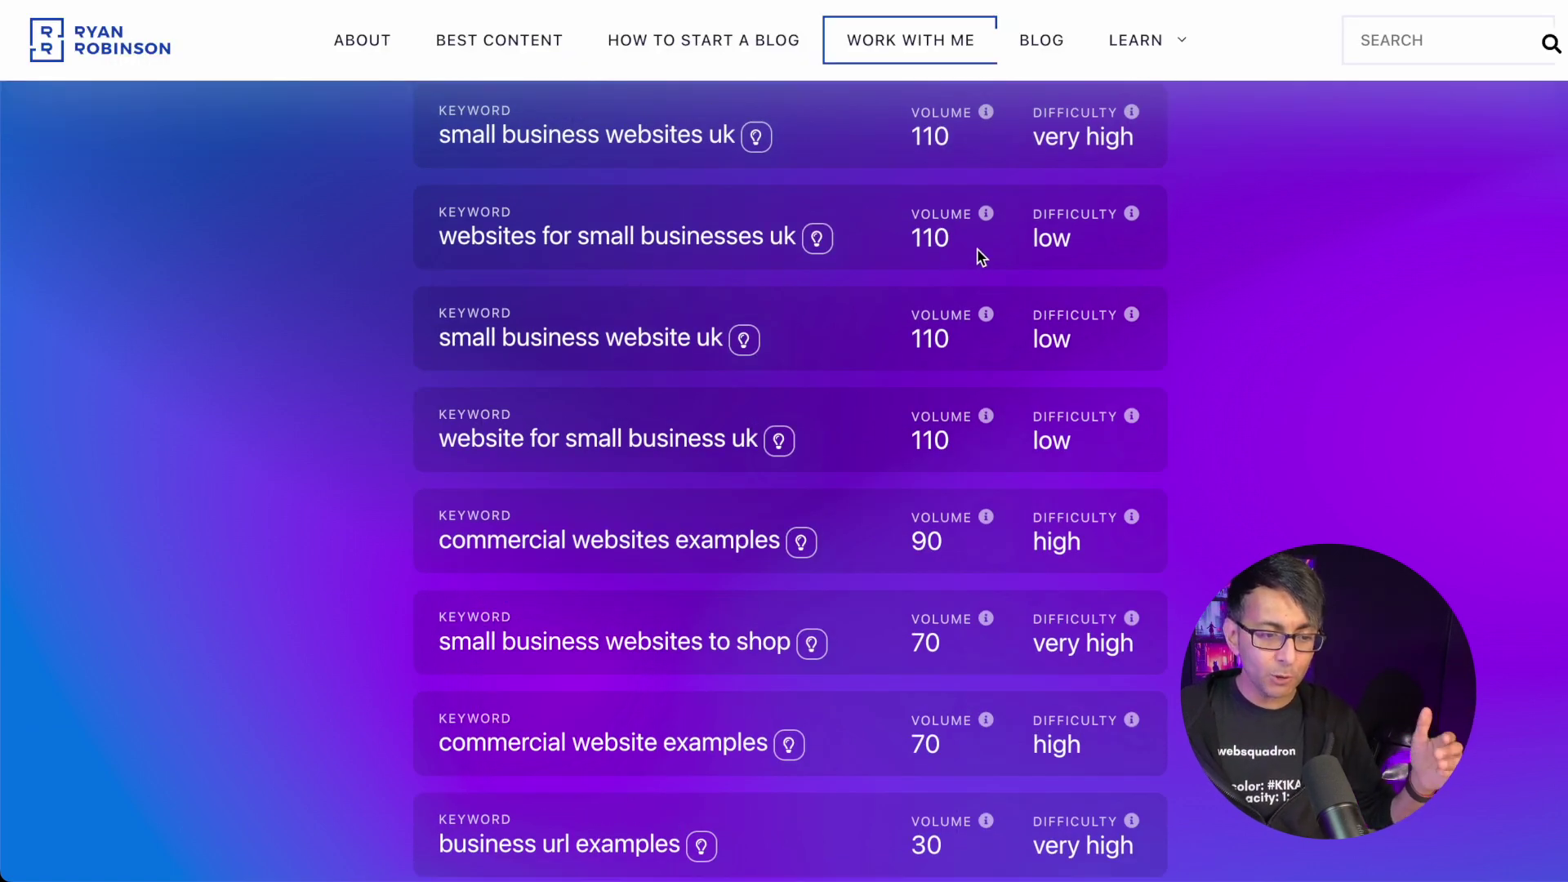
scroll(1079, 298, up, 3)
scroll(1094, 349, down, 2)
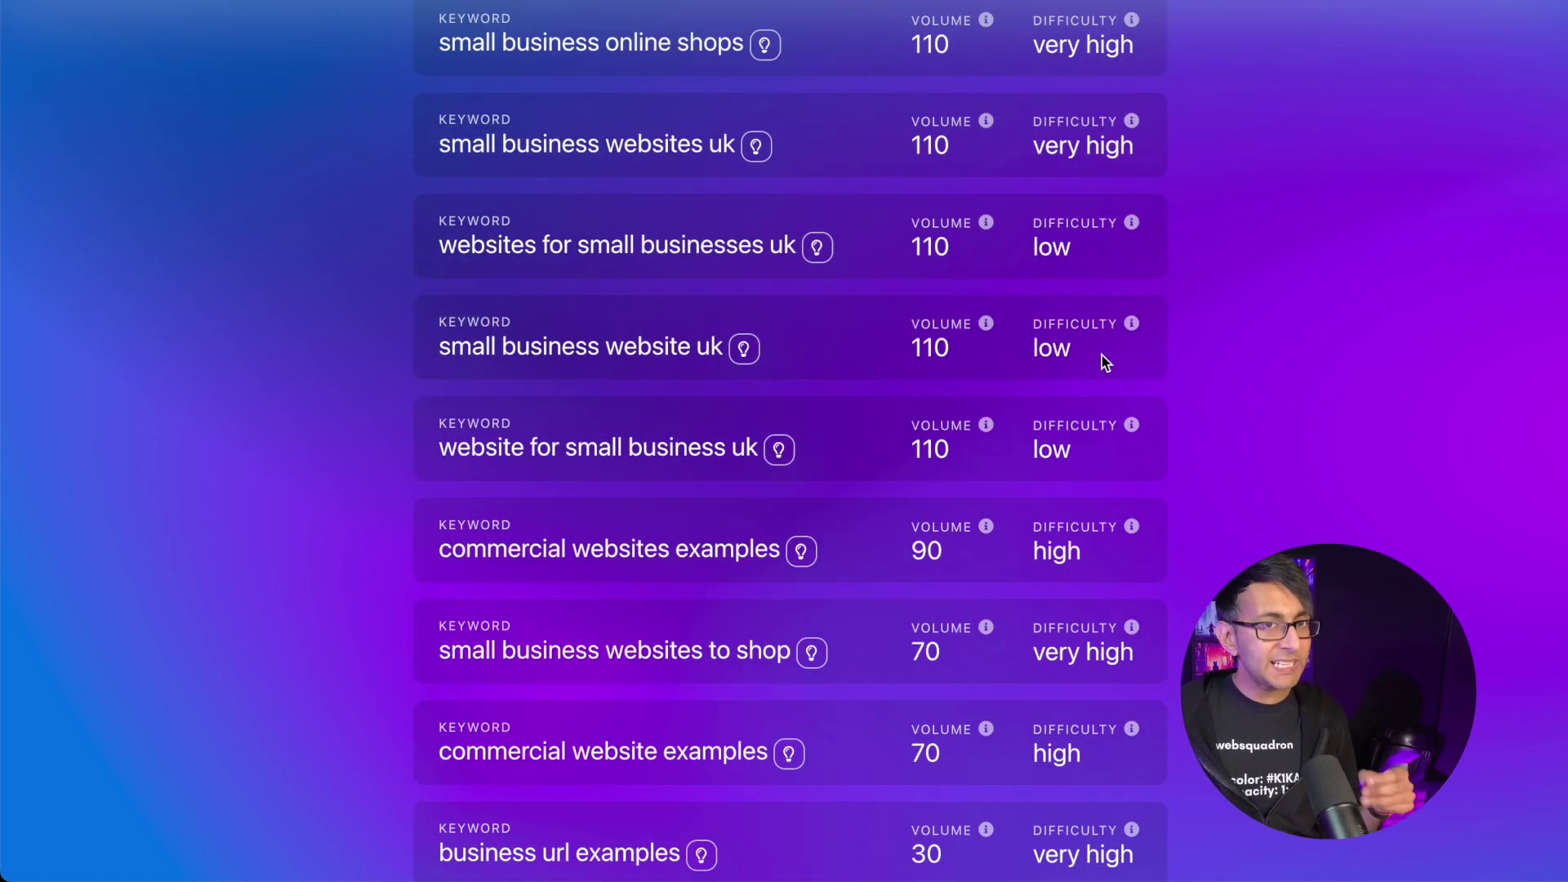
mouse_move(988, 333)
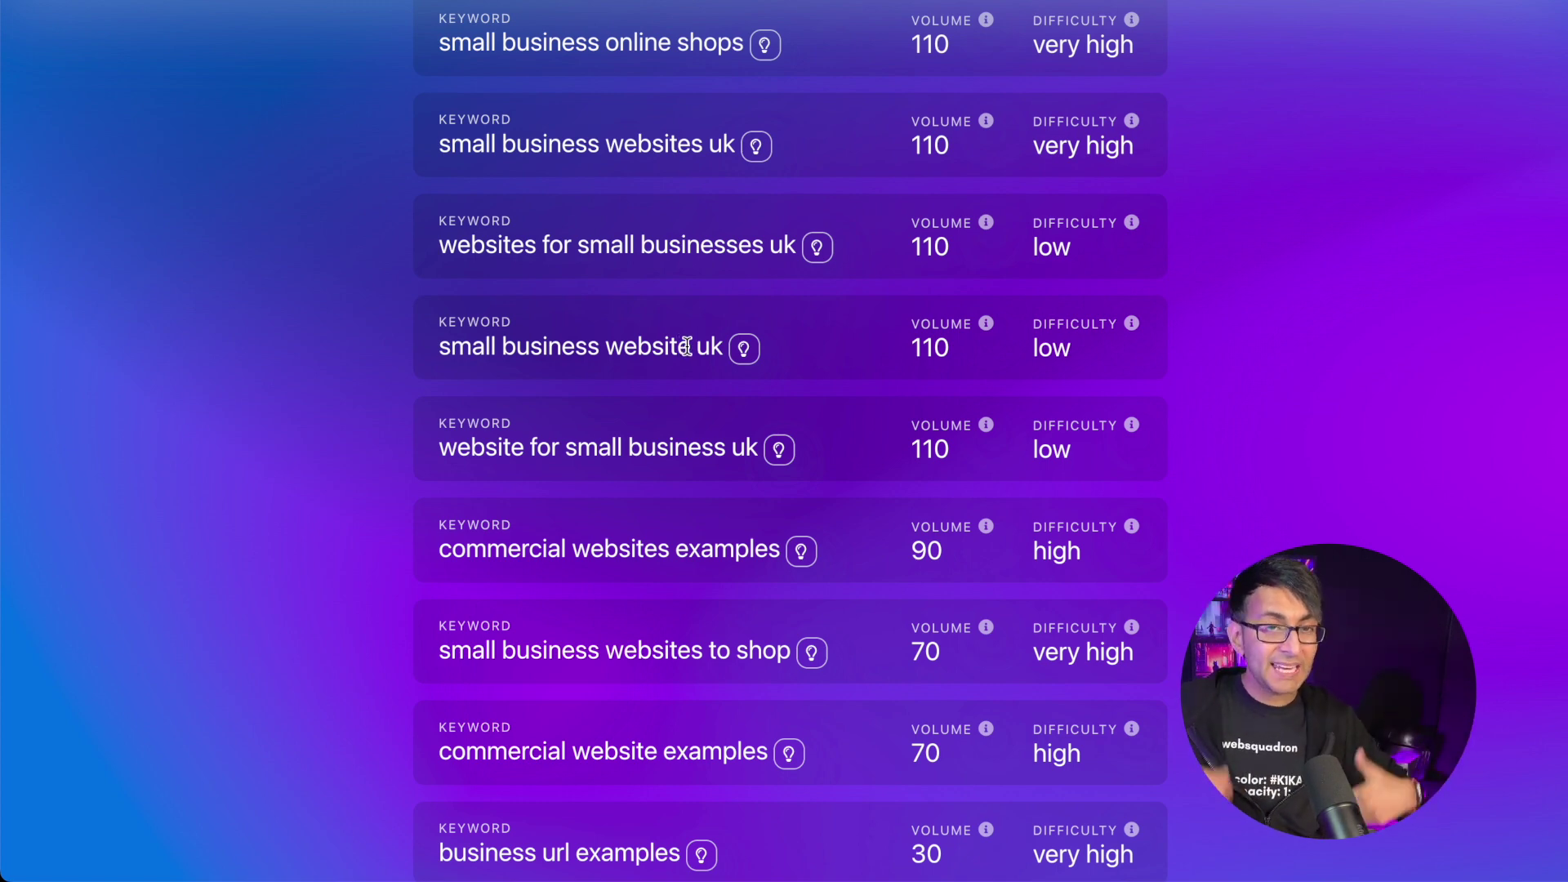
scroll(752, 319, up, 10)
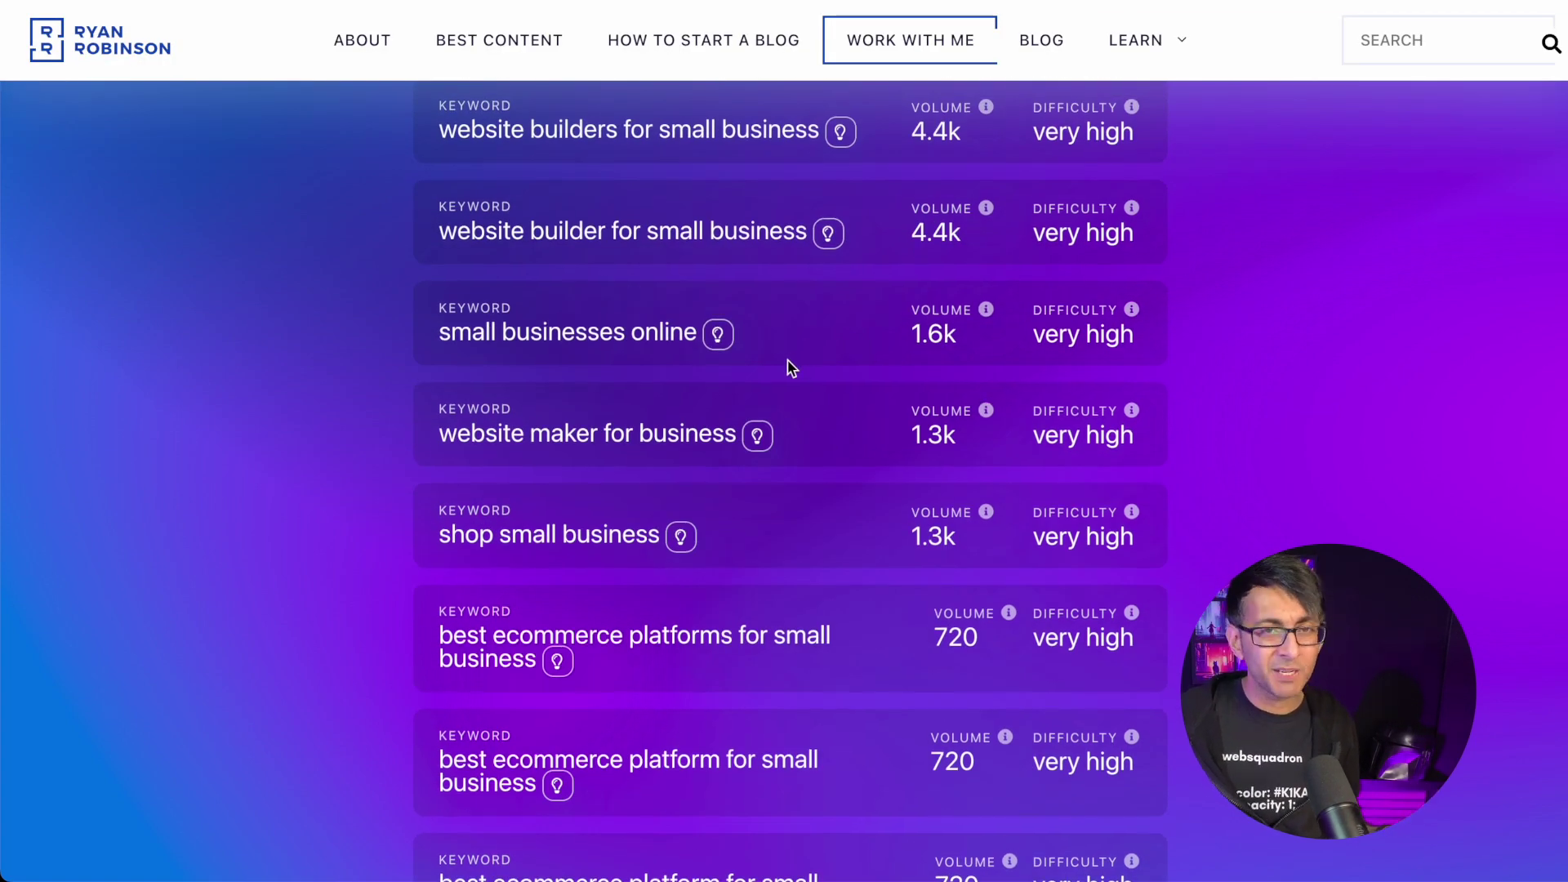
scroll(796, 368, up, 2)
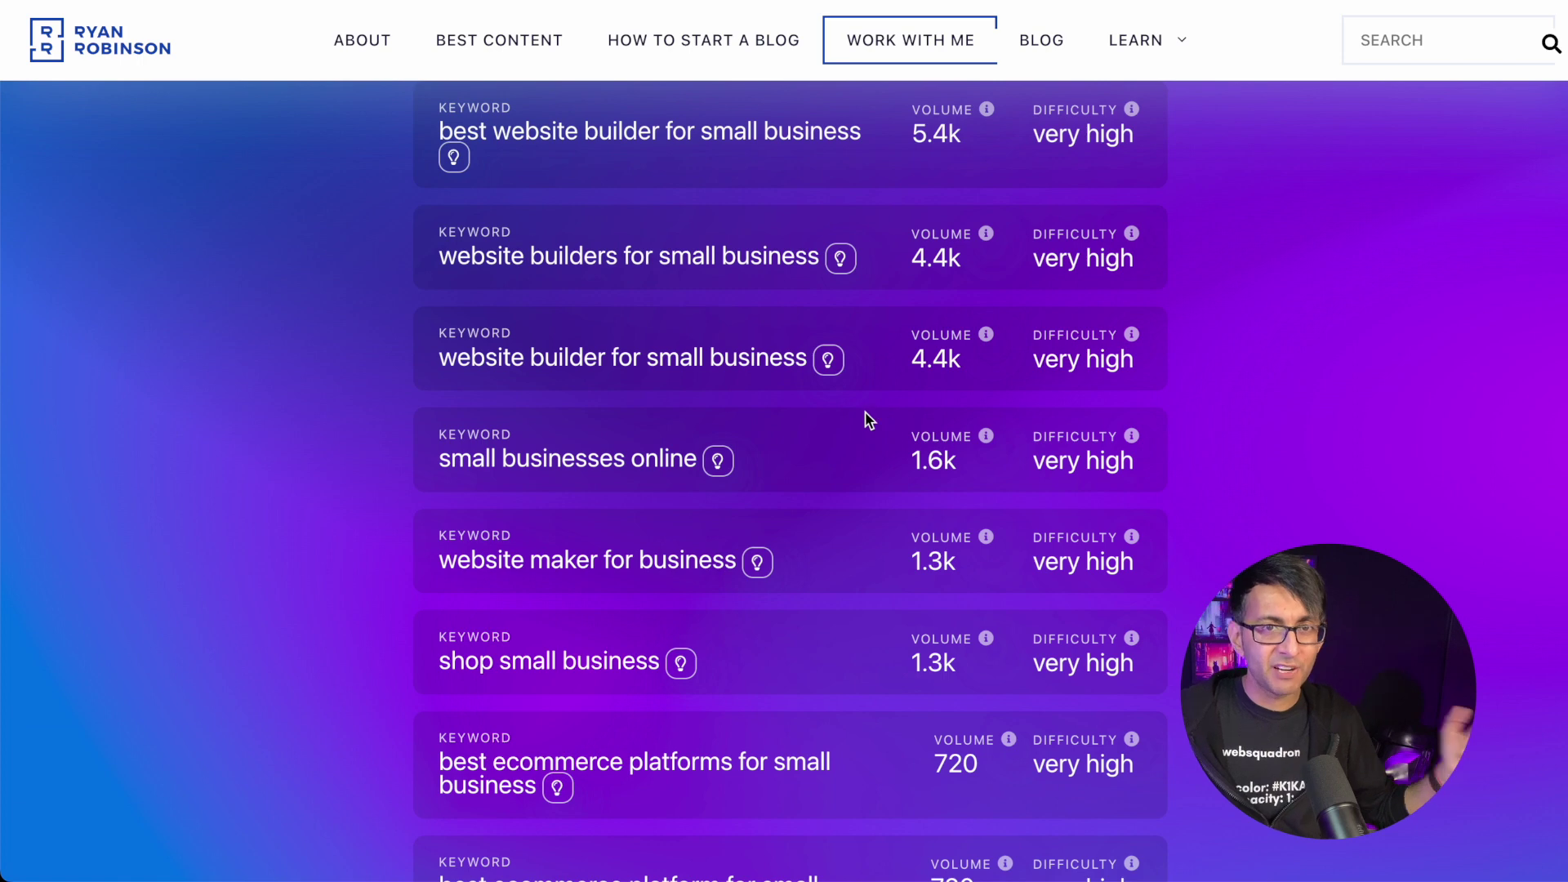
scroll(1062, 477, up, 5)
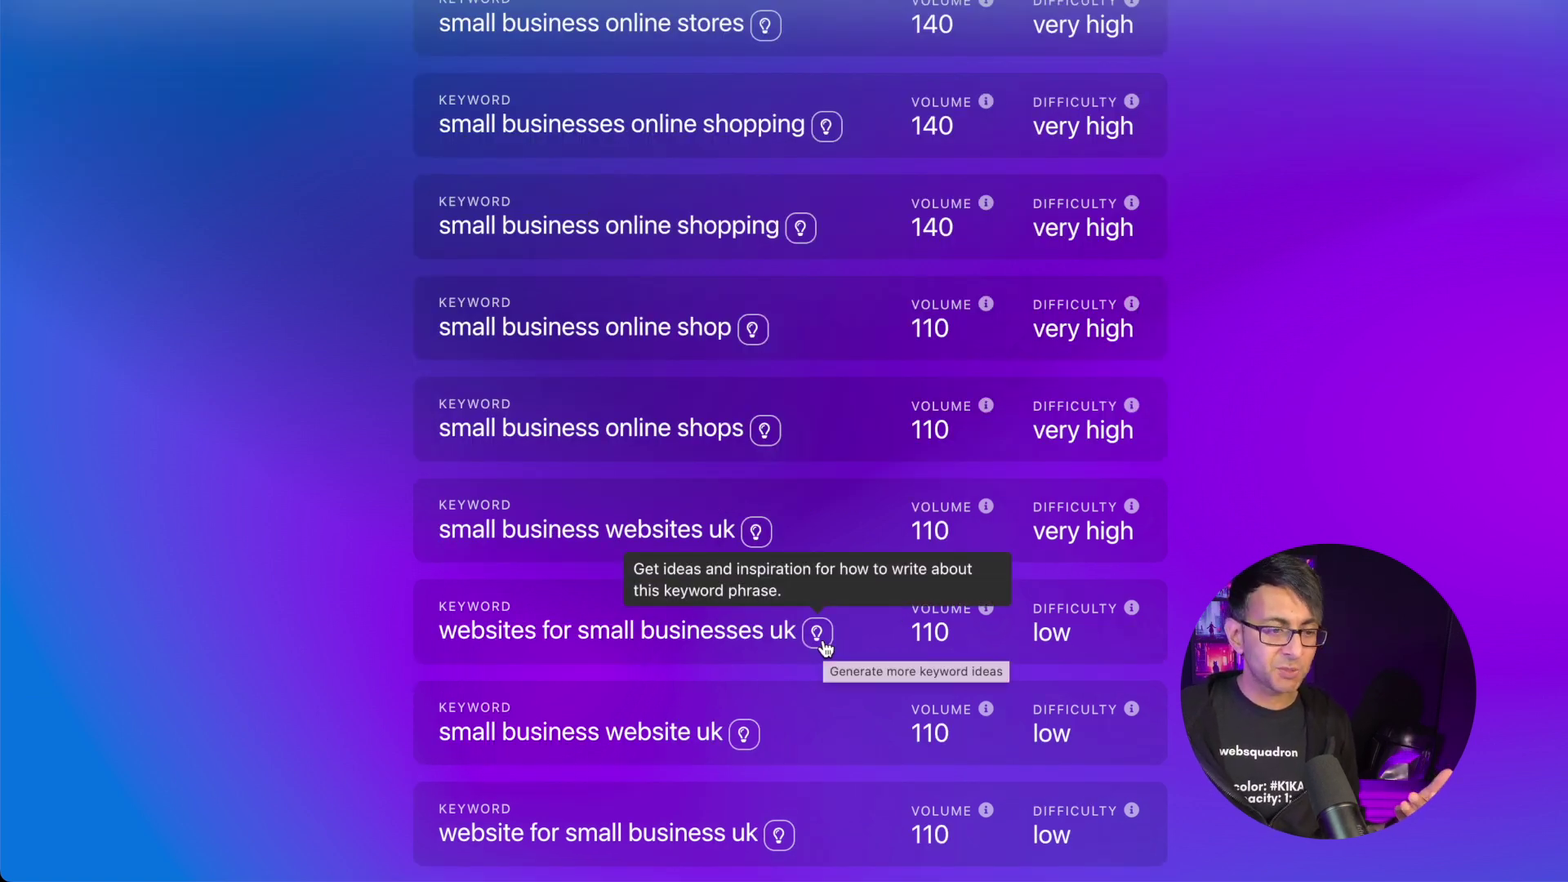
scroll(825, 647, up, 20)
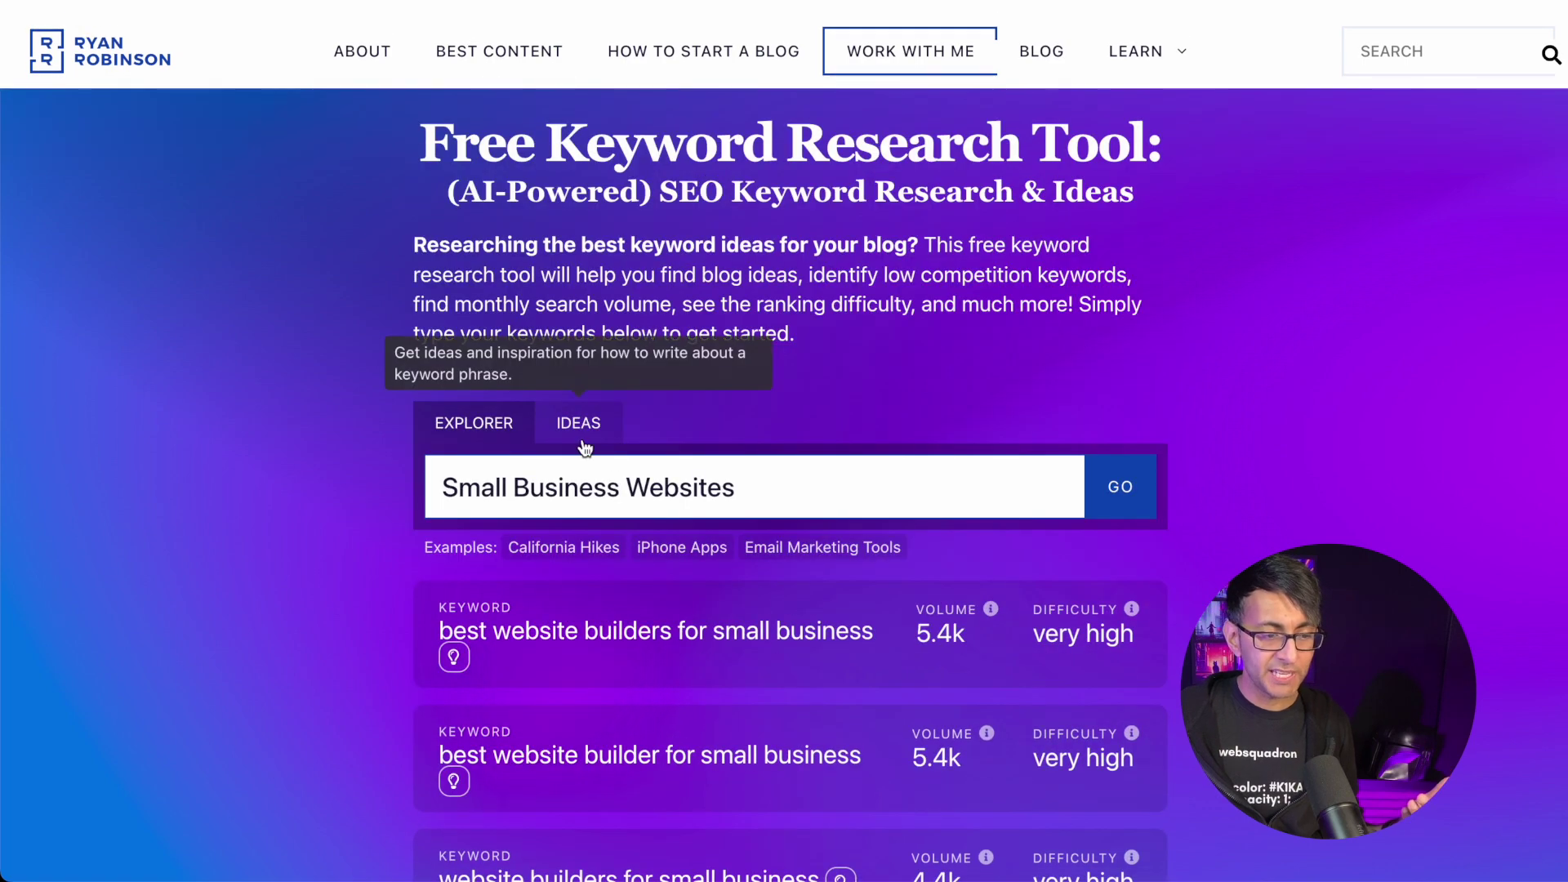
- Expand the writing ideas for the keyword "websites for small businesses uk" and review the question groups
scroll(819, 300, down, 20)
click(817, 286)
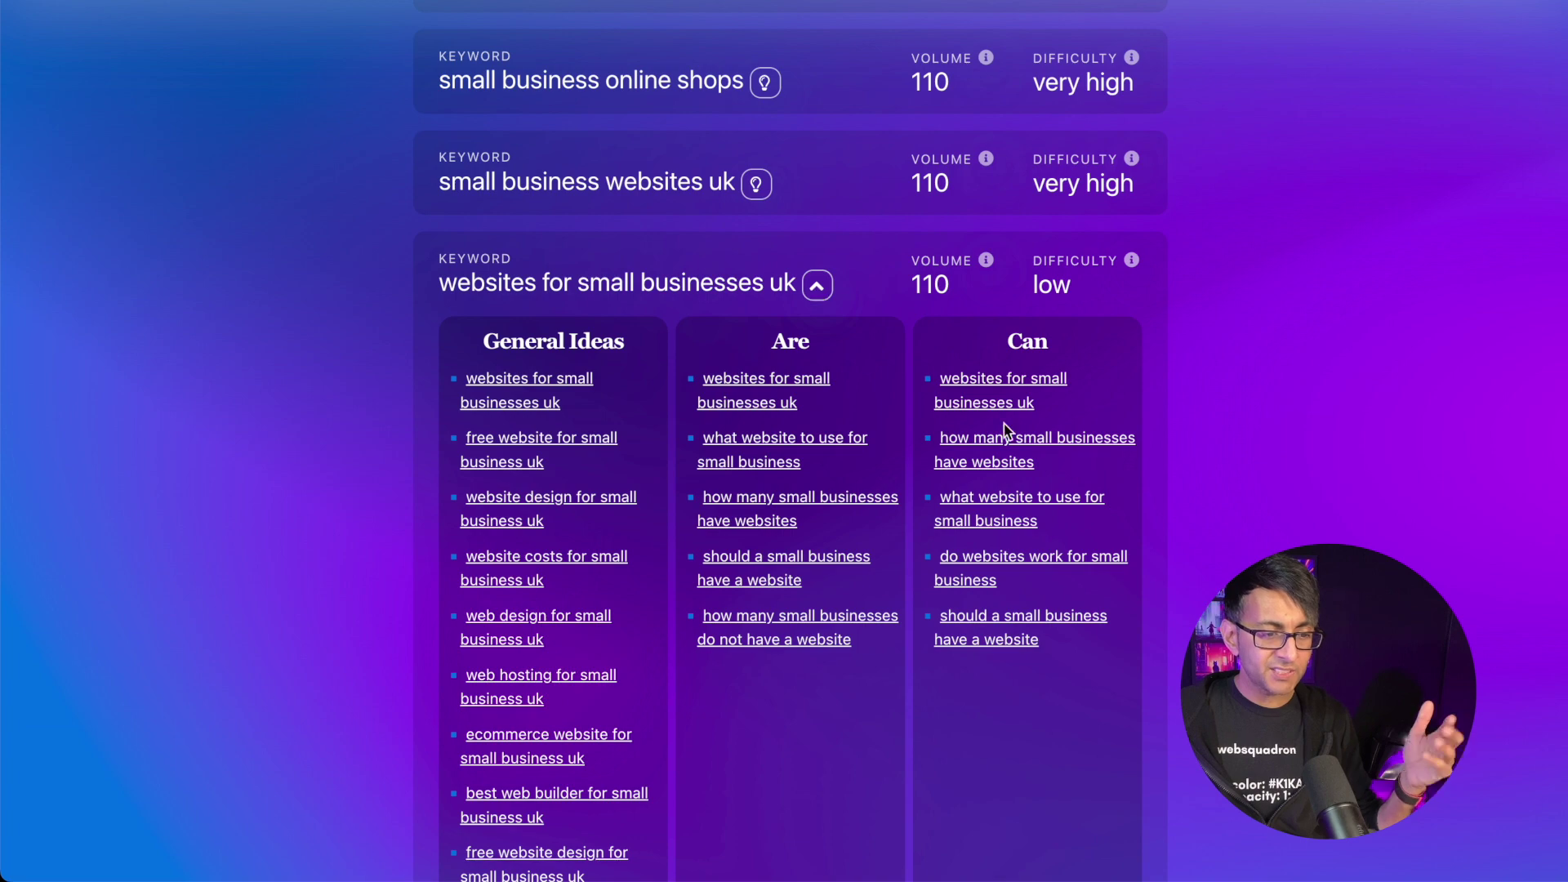
scroll(819, 300, down, 5)
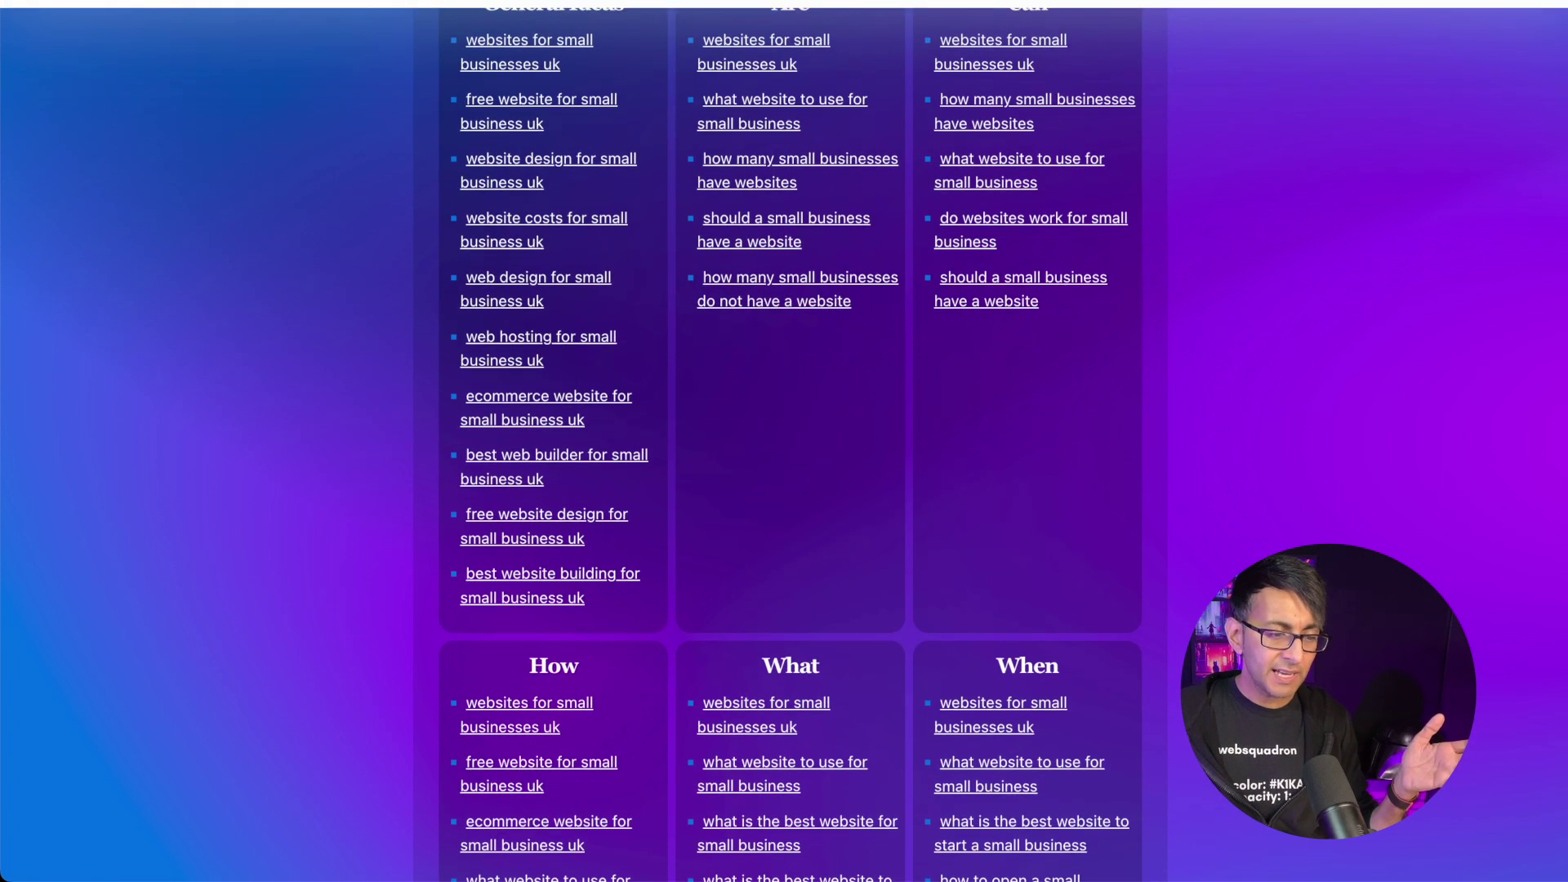
scroll(1164, 602, down, 5)
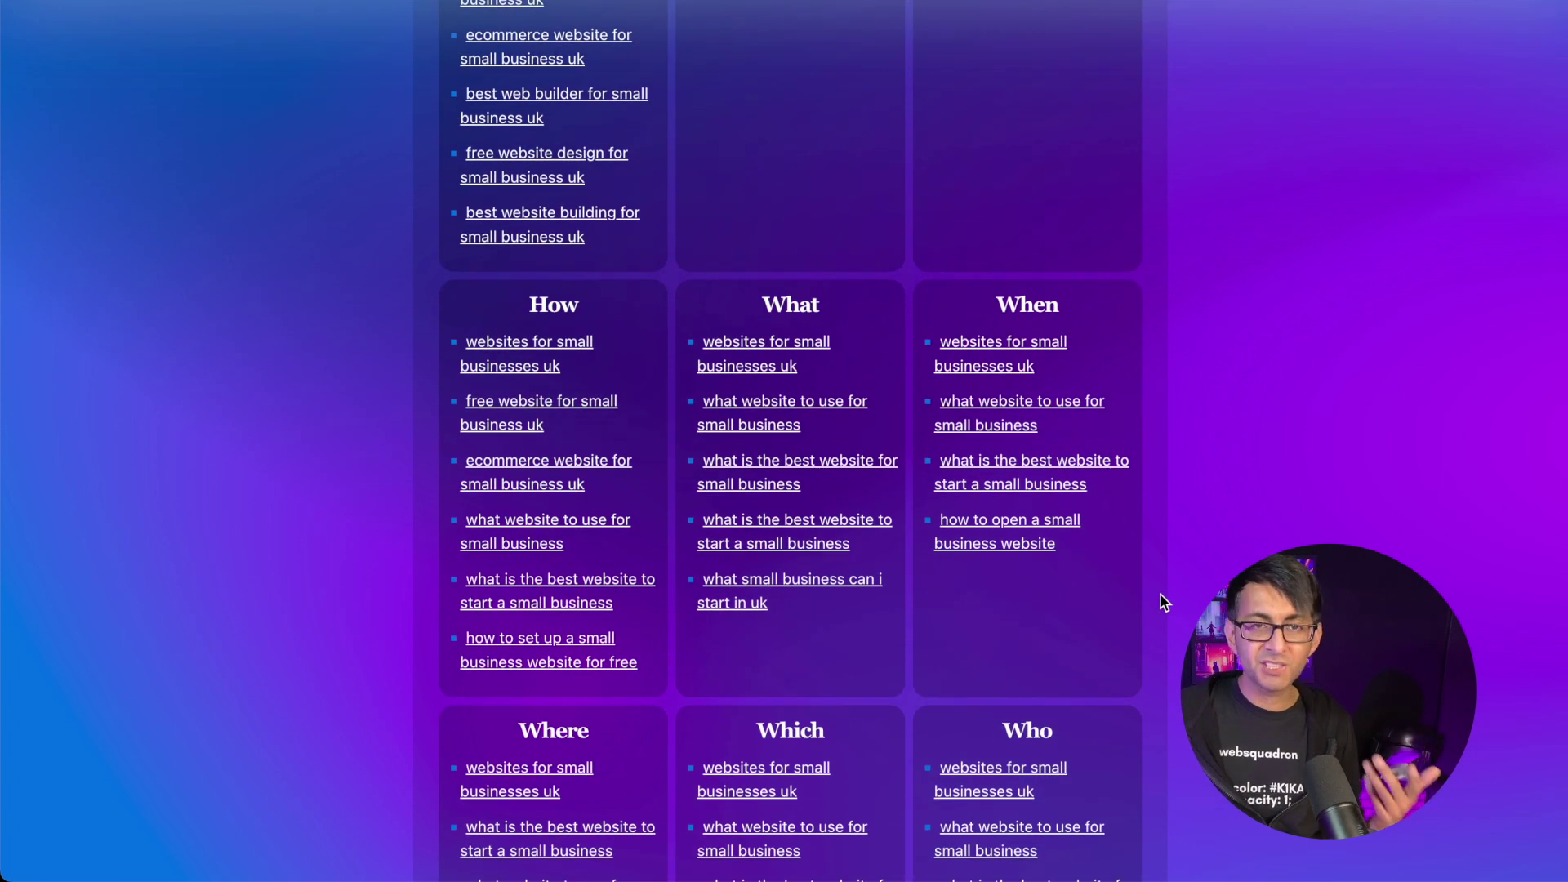
scroll(1164, 602, down, 7)
scroll(1160, 595, up, 15)
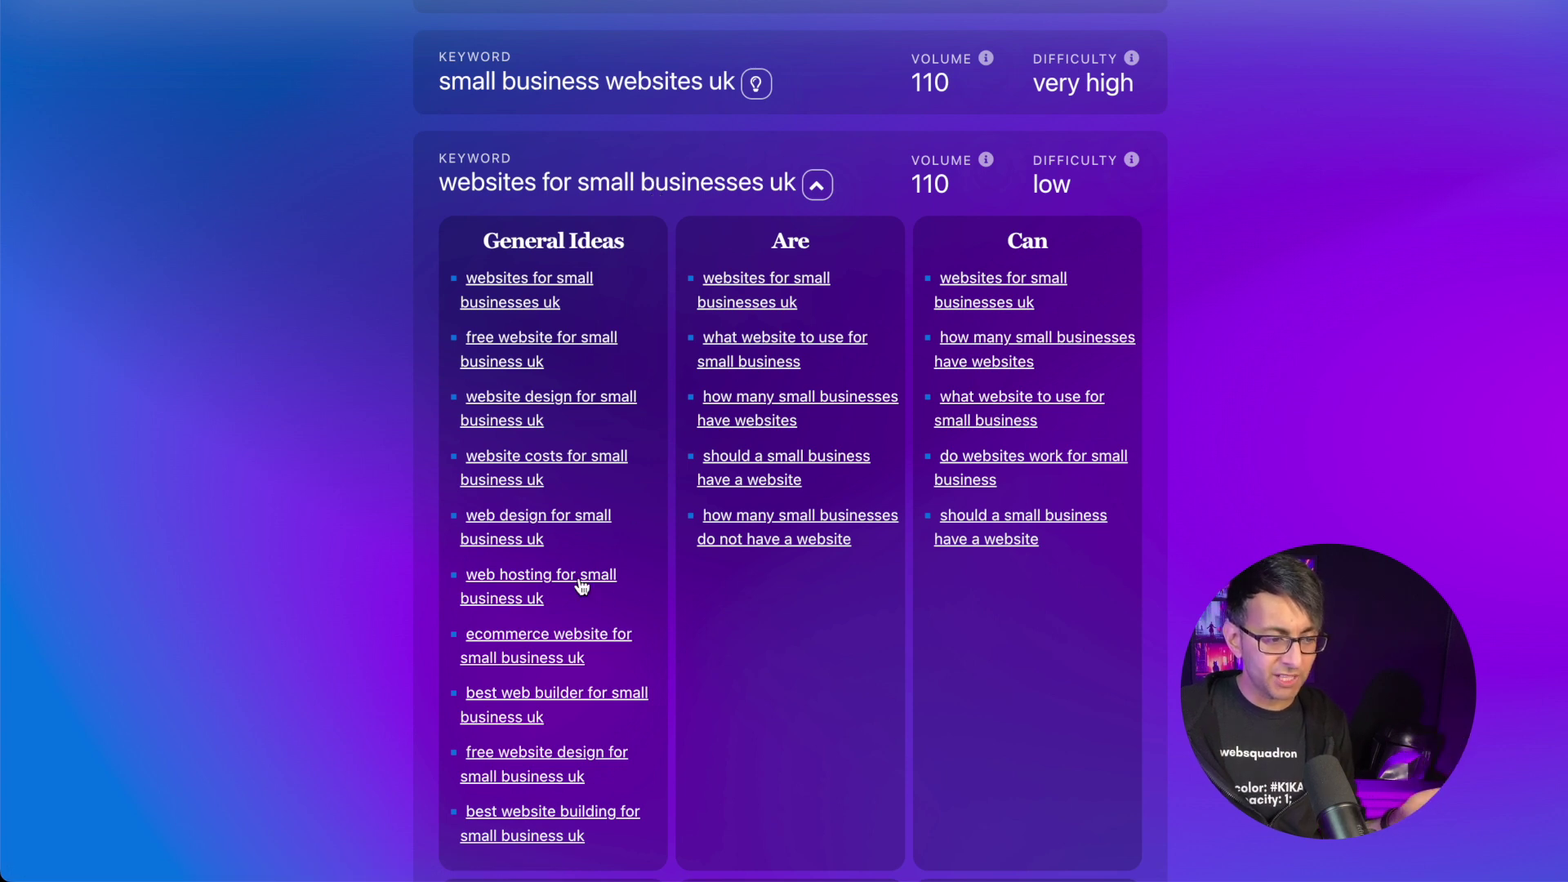
- Generate blog title ideas from the general idea "website costs for small business uk" and review the suggested titles
click(583, 466)
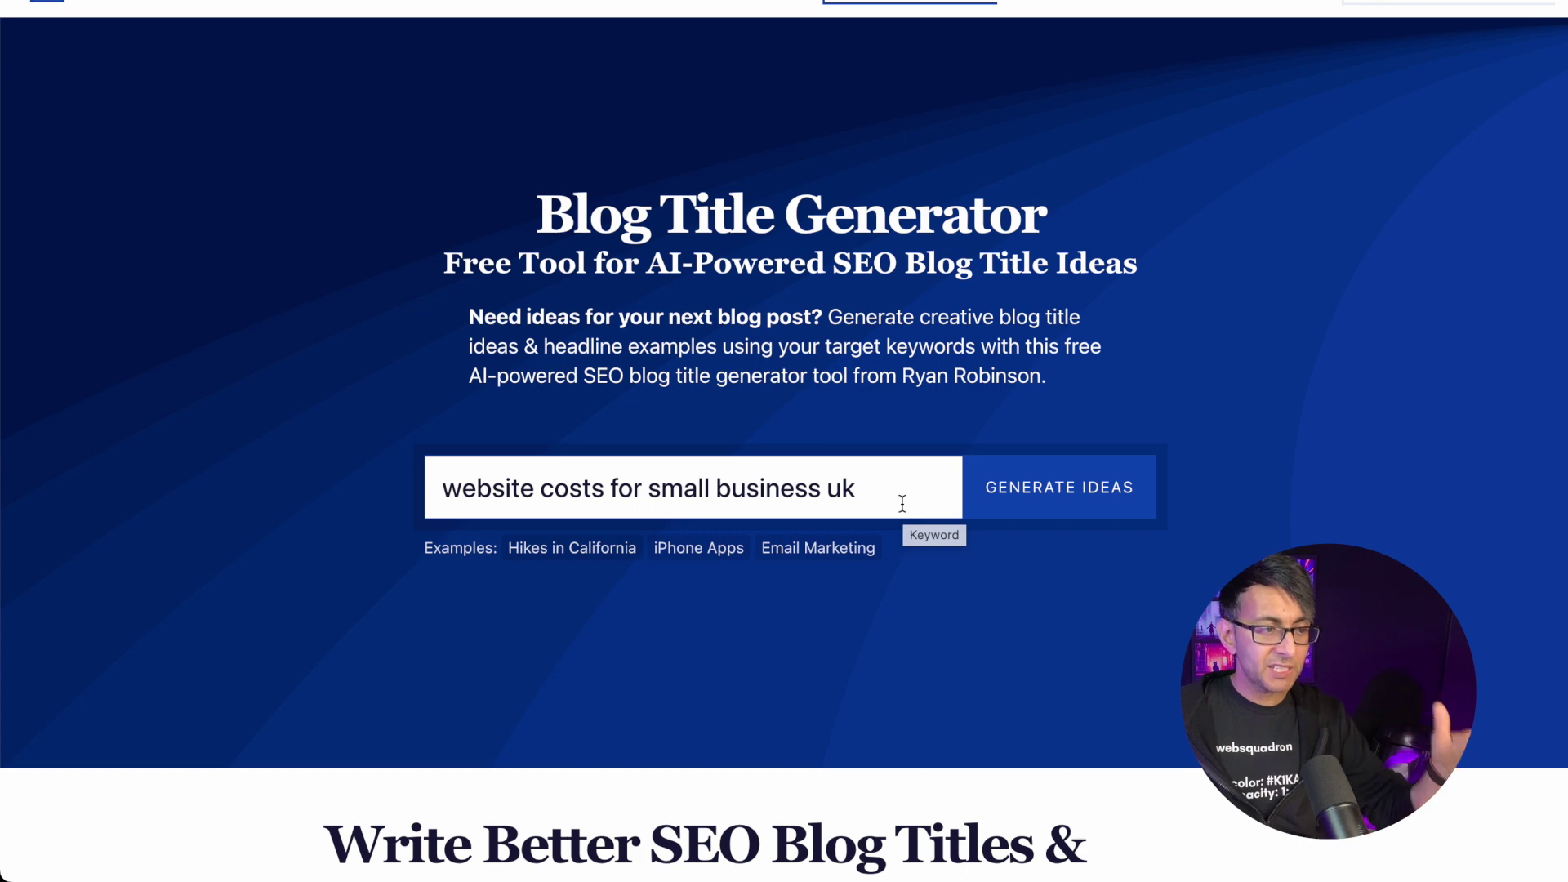
click(1076, 495)
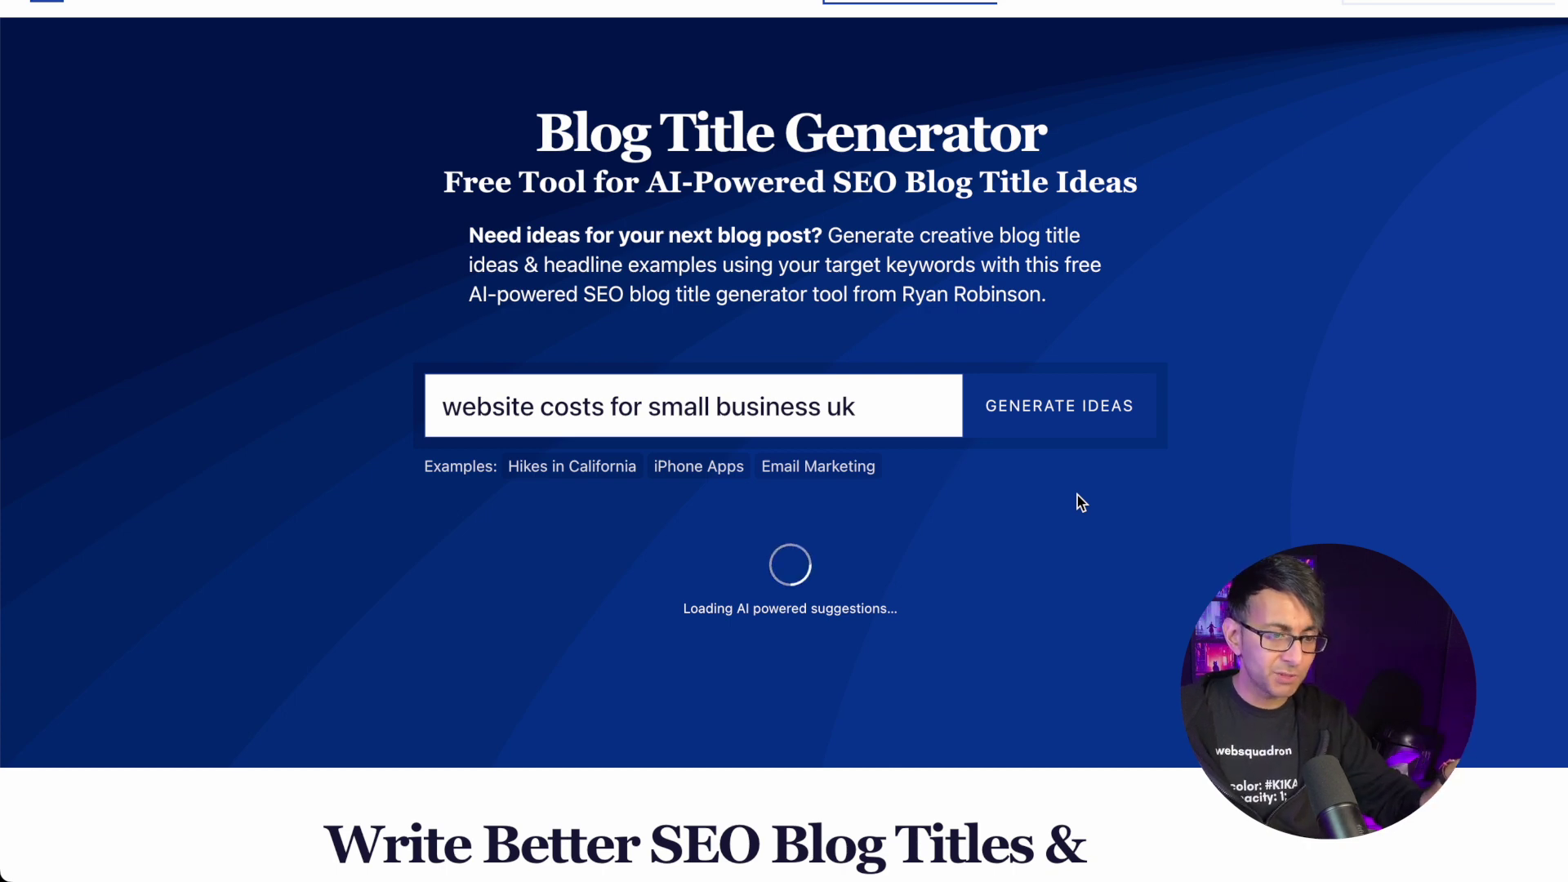
scroll(784, 442, down, 4)
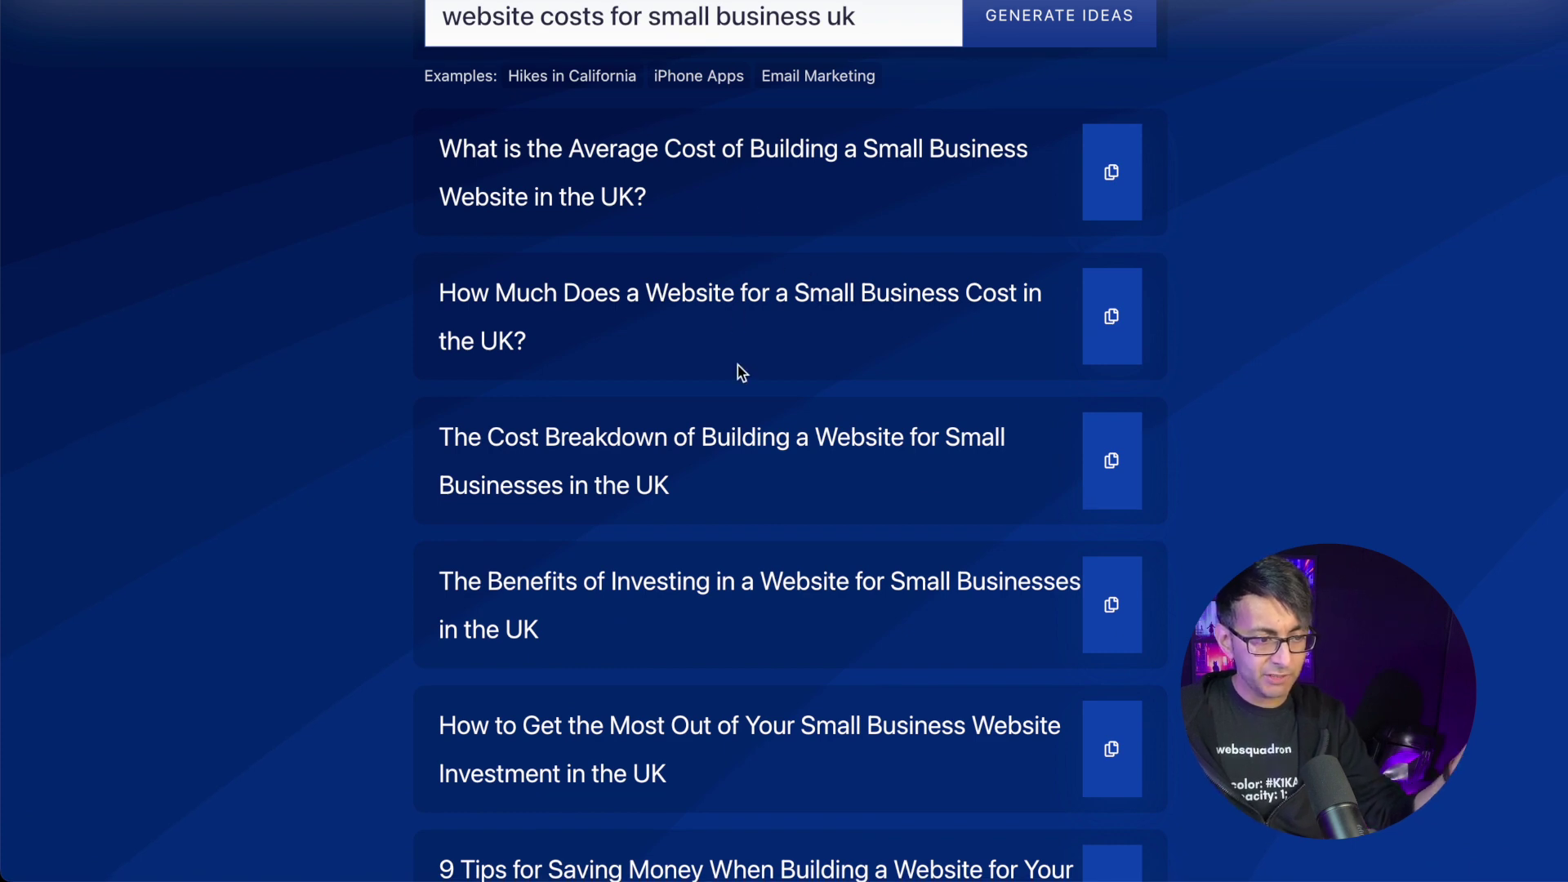
scroll(813, 644, down, 2)
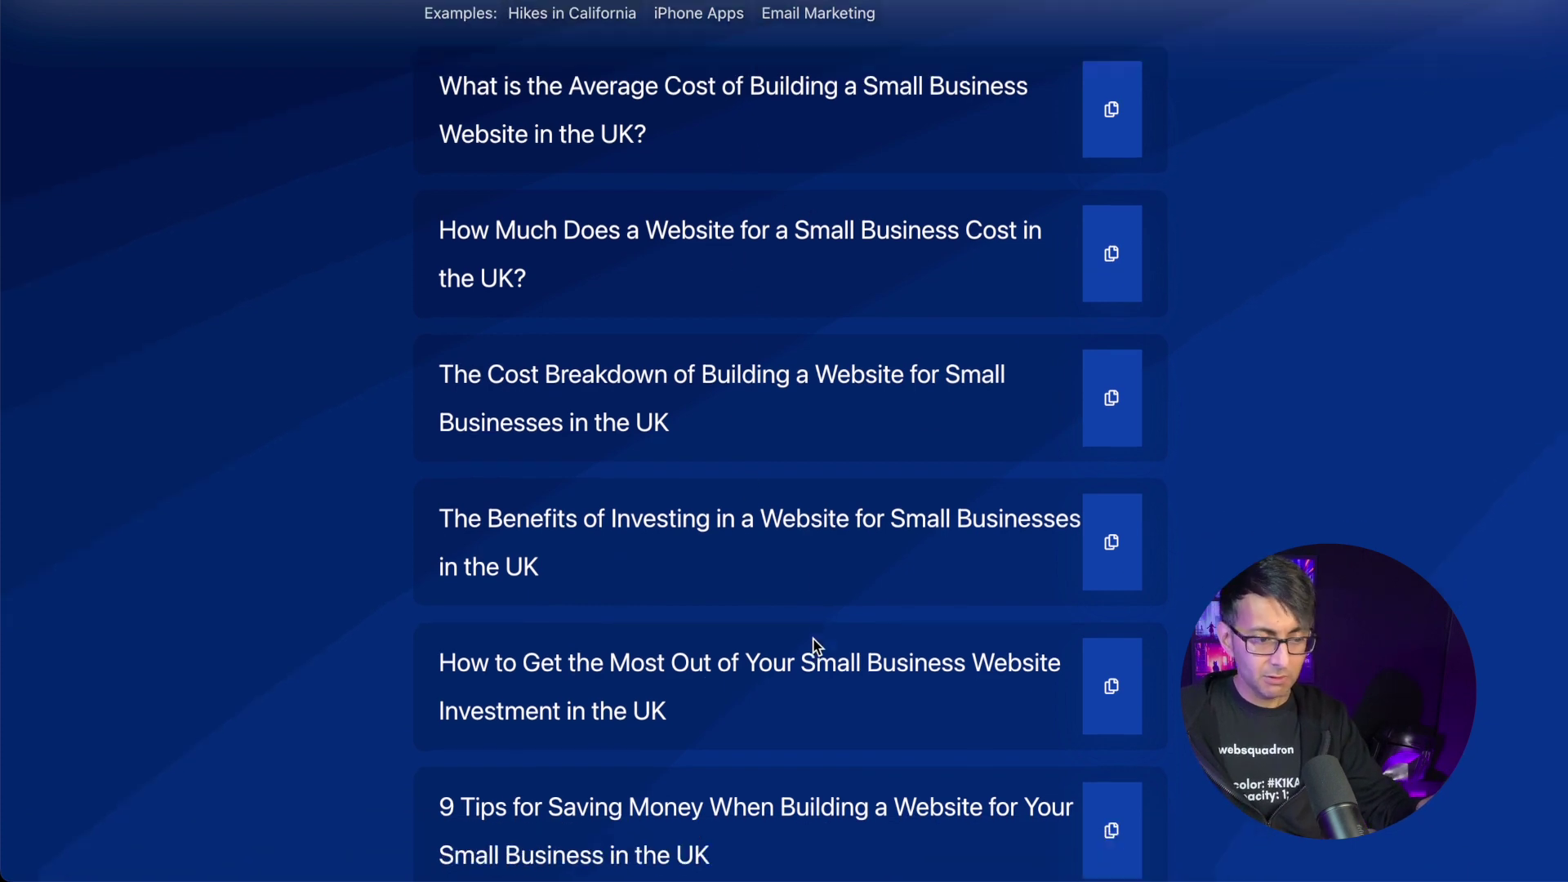
scroll(813, 641, up, 5)
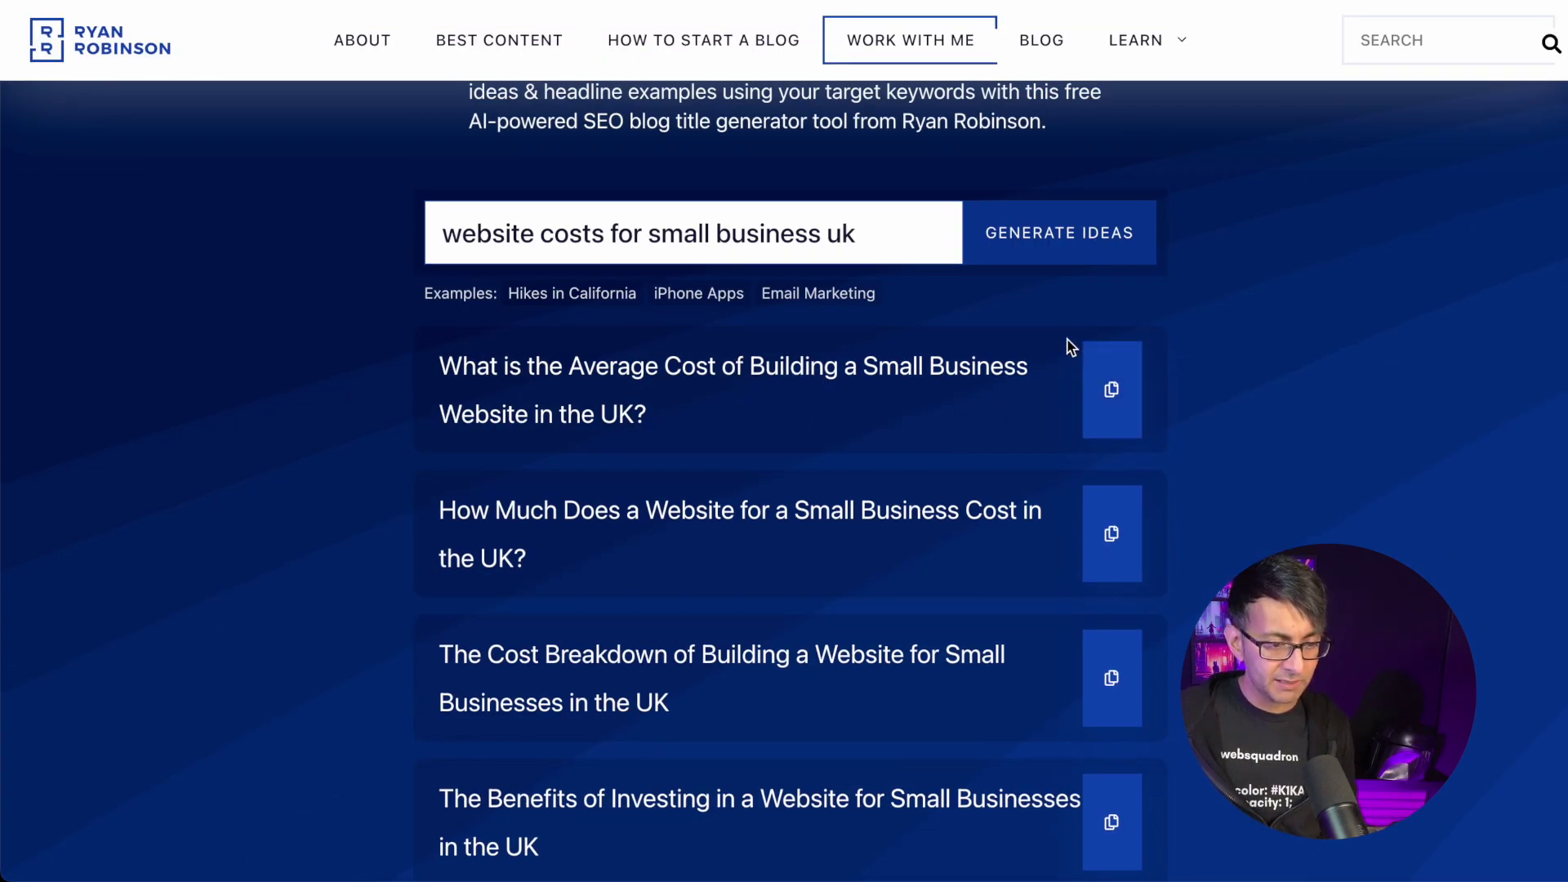
scroll(934, 613, down, 14)
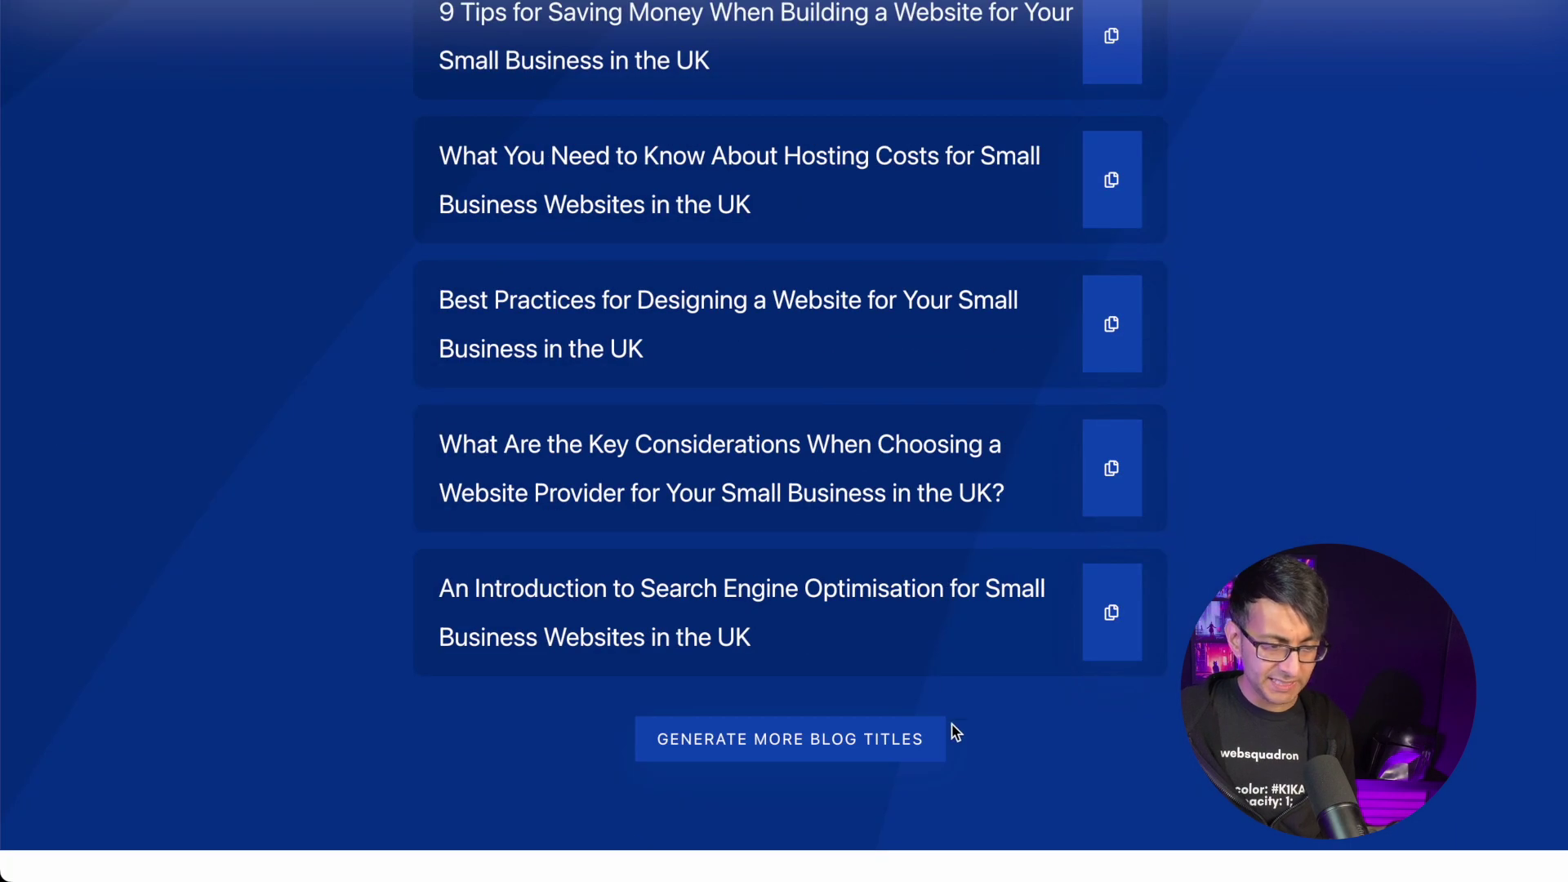
scroll(844, 676, up, 14)
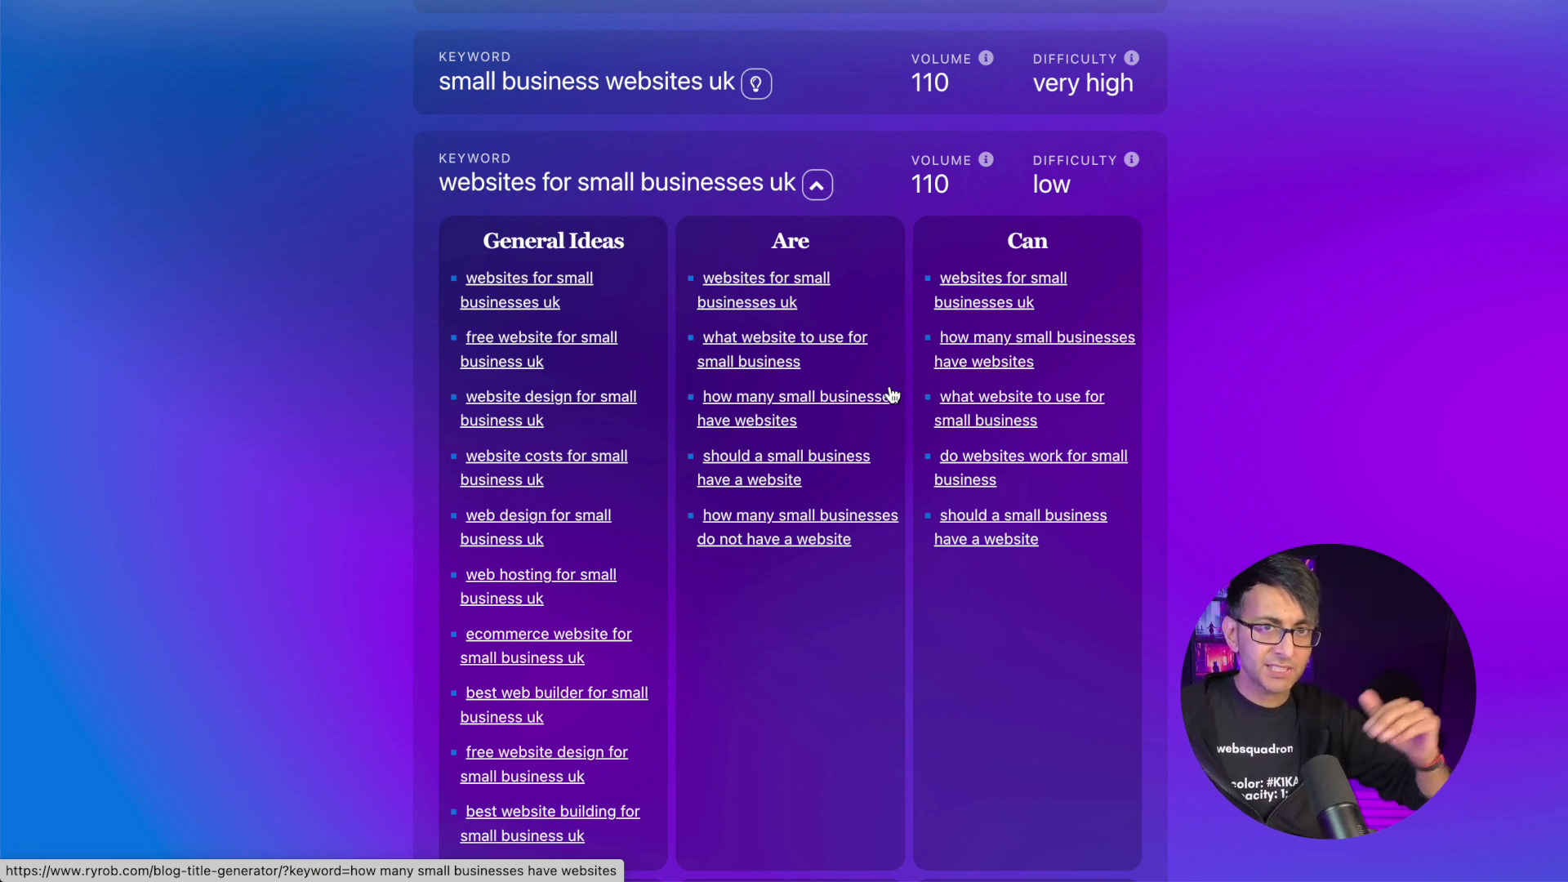
- List the keyword ideas for "Small Business Websites" in the research tool and generate blog titles from "small business websites examples"
scroll(899, 412, up, 20)
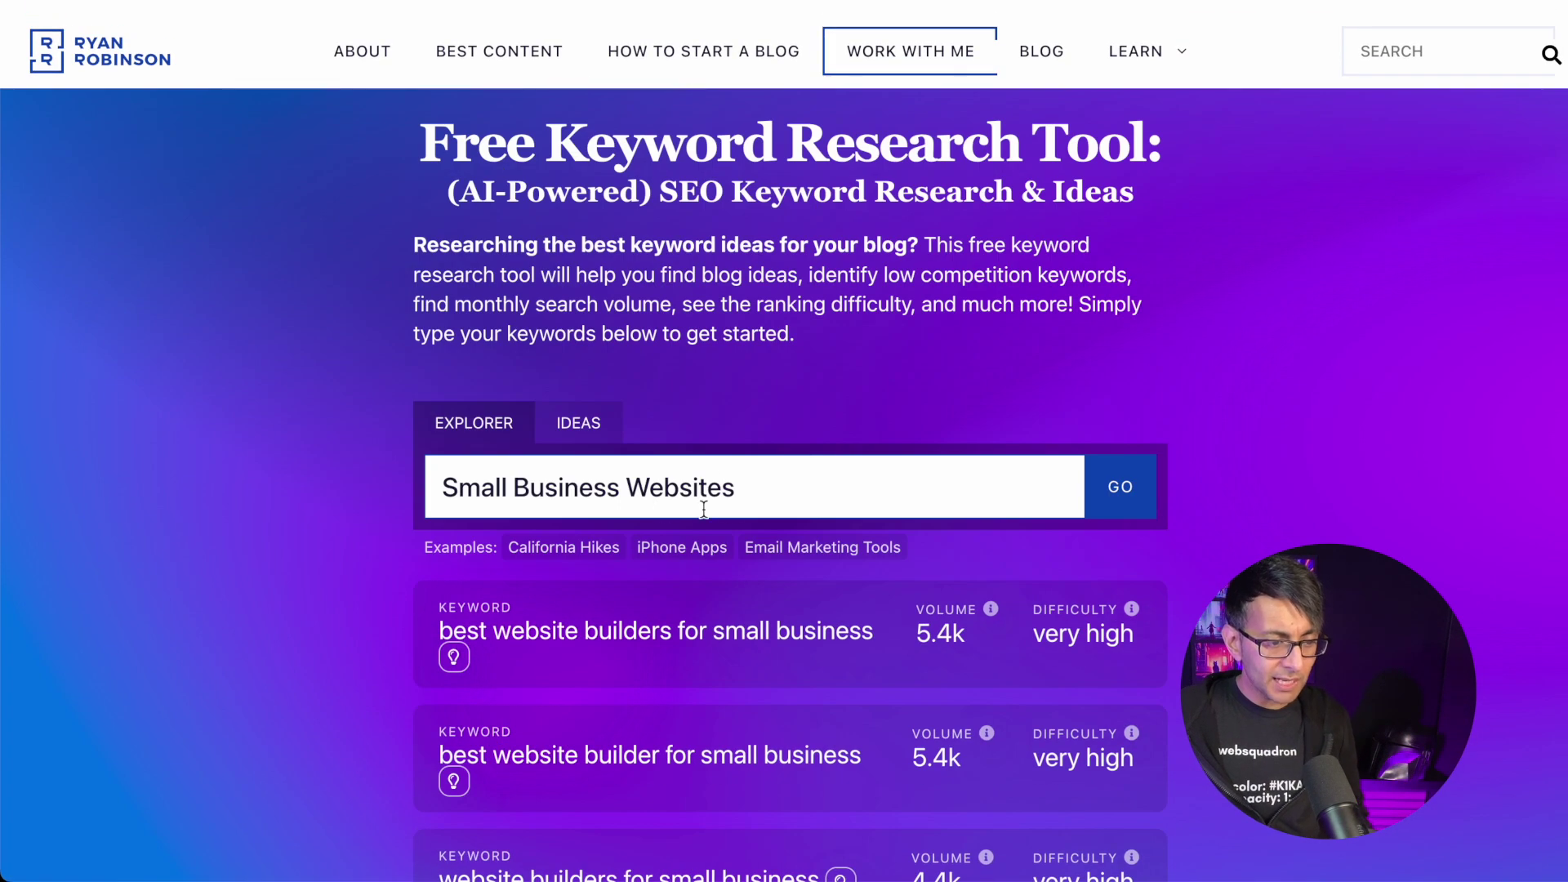
drag(773, 499, 402, 489)
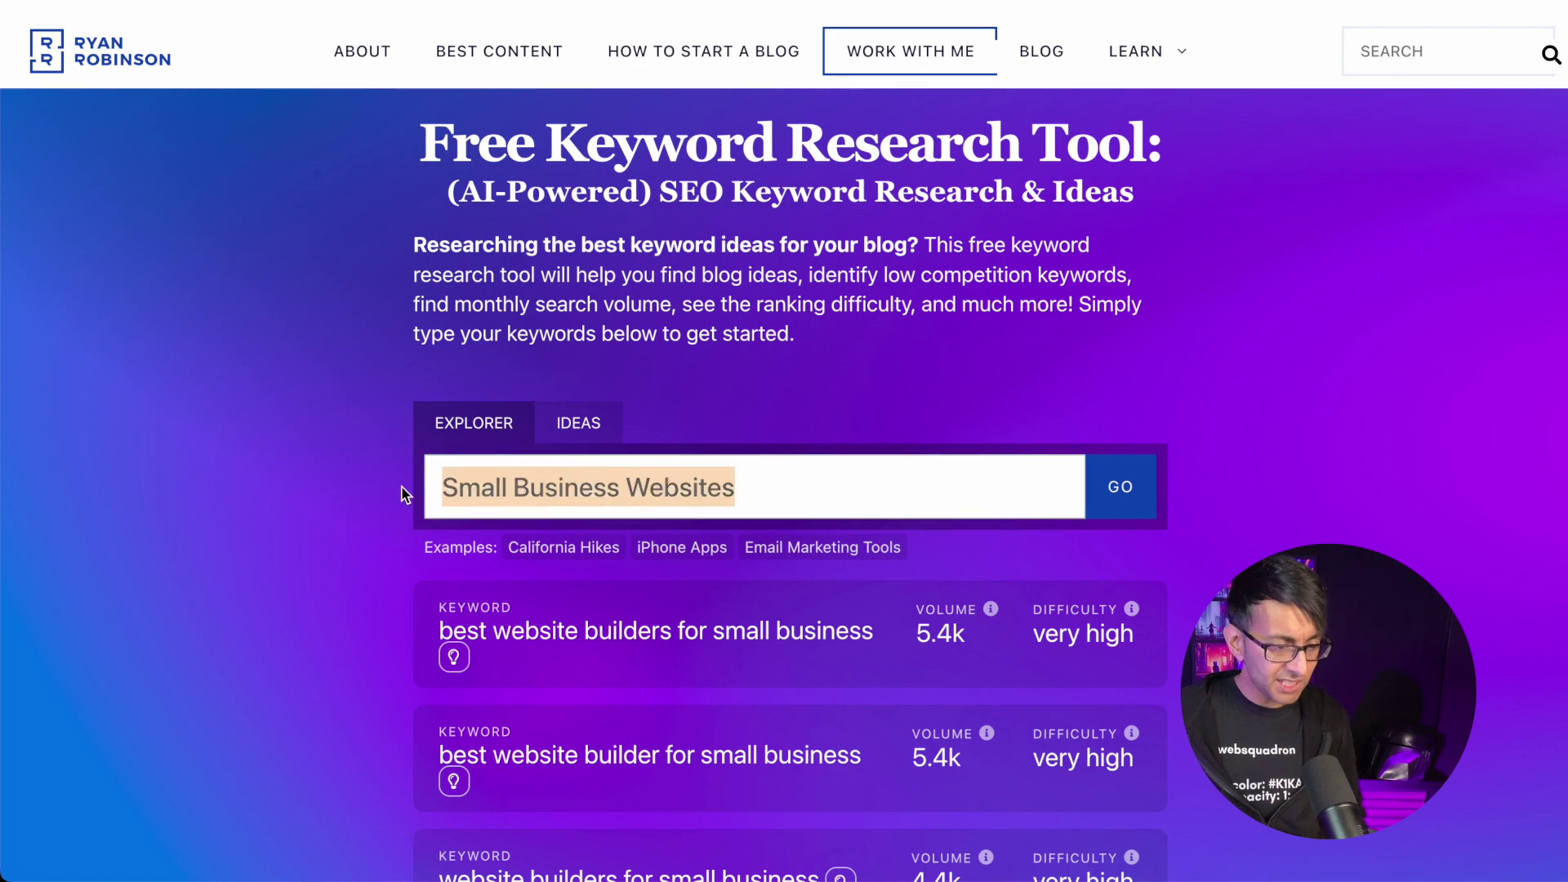
click(602, 425)
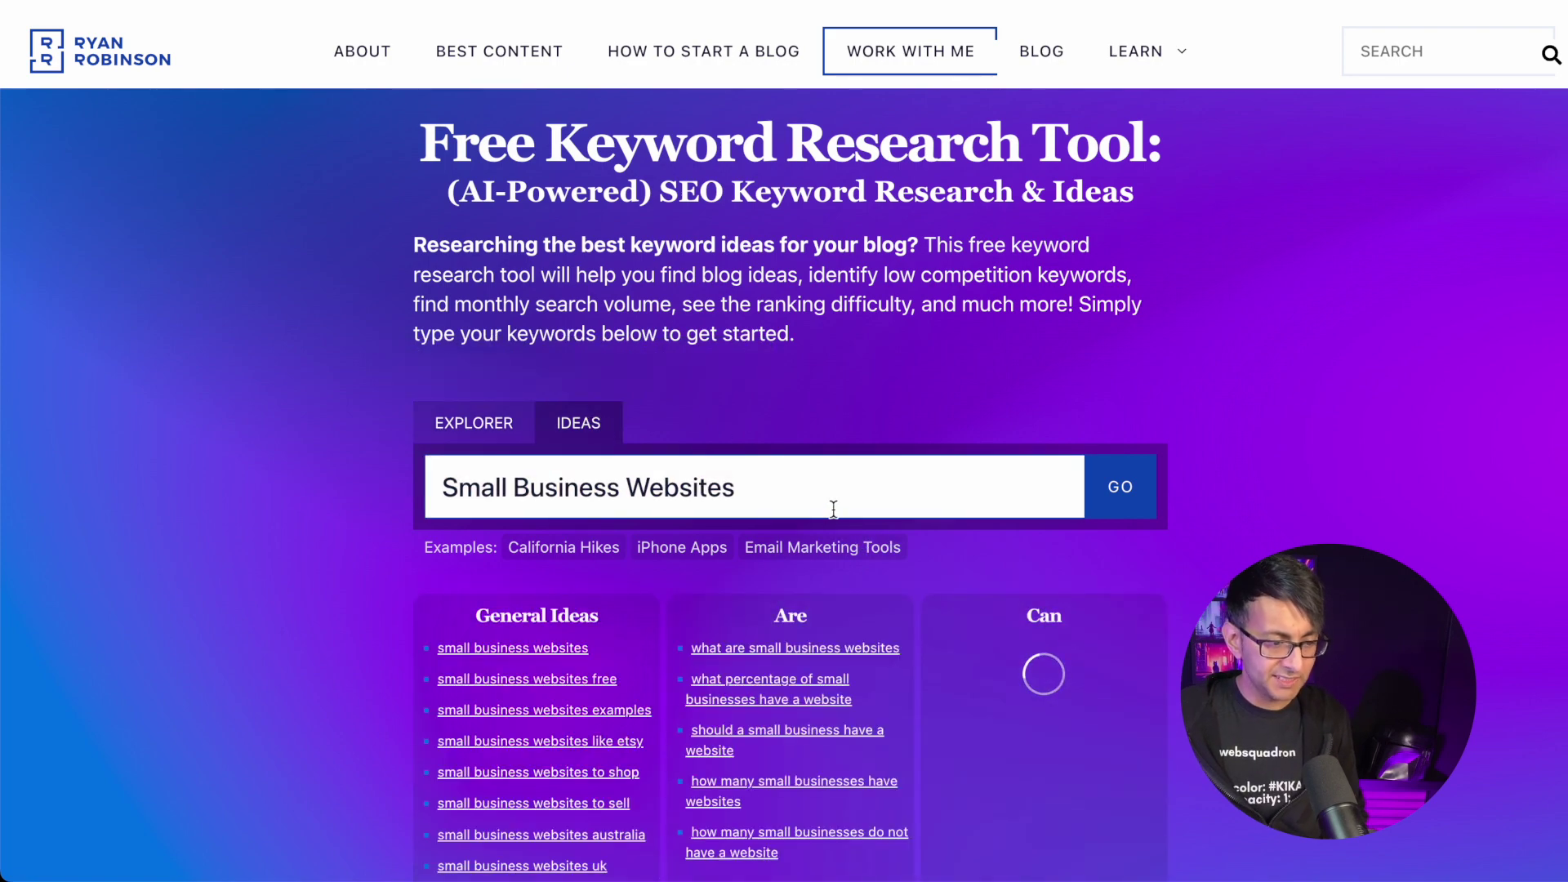
scroll(844, 457, down, 5)
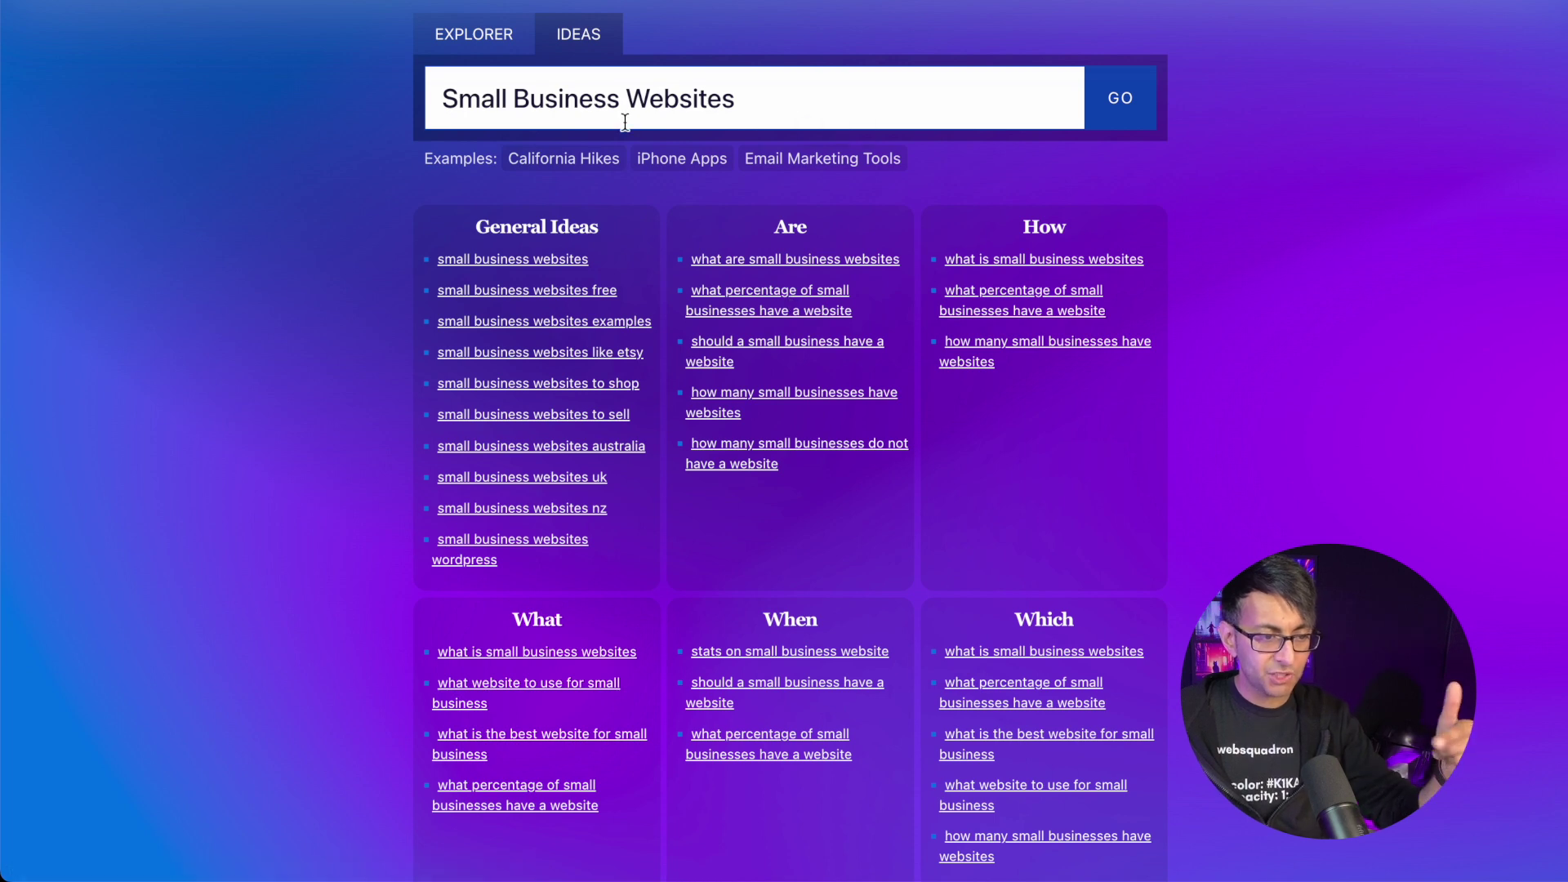
click(556, 327)
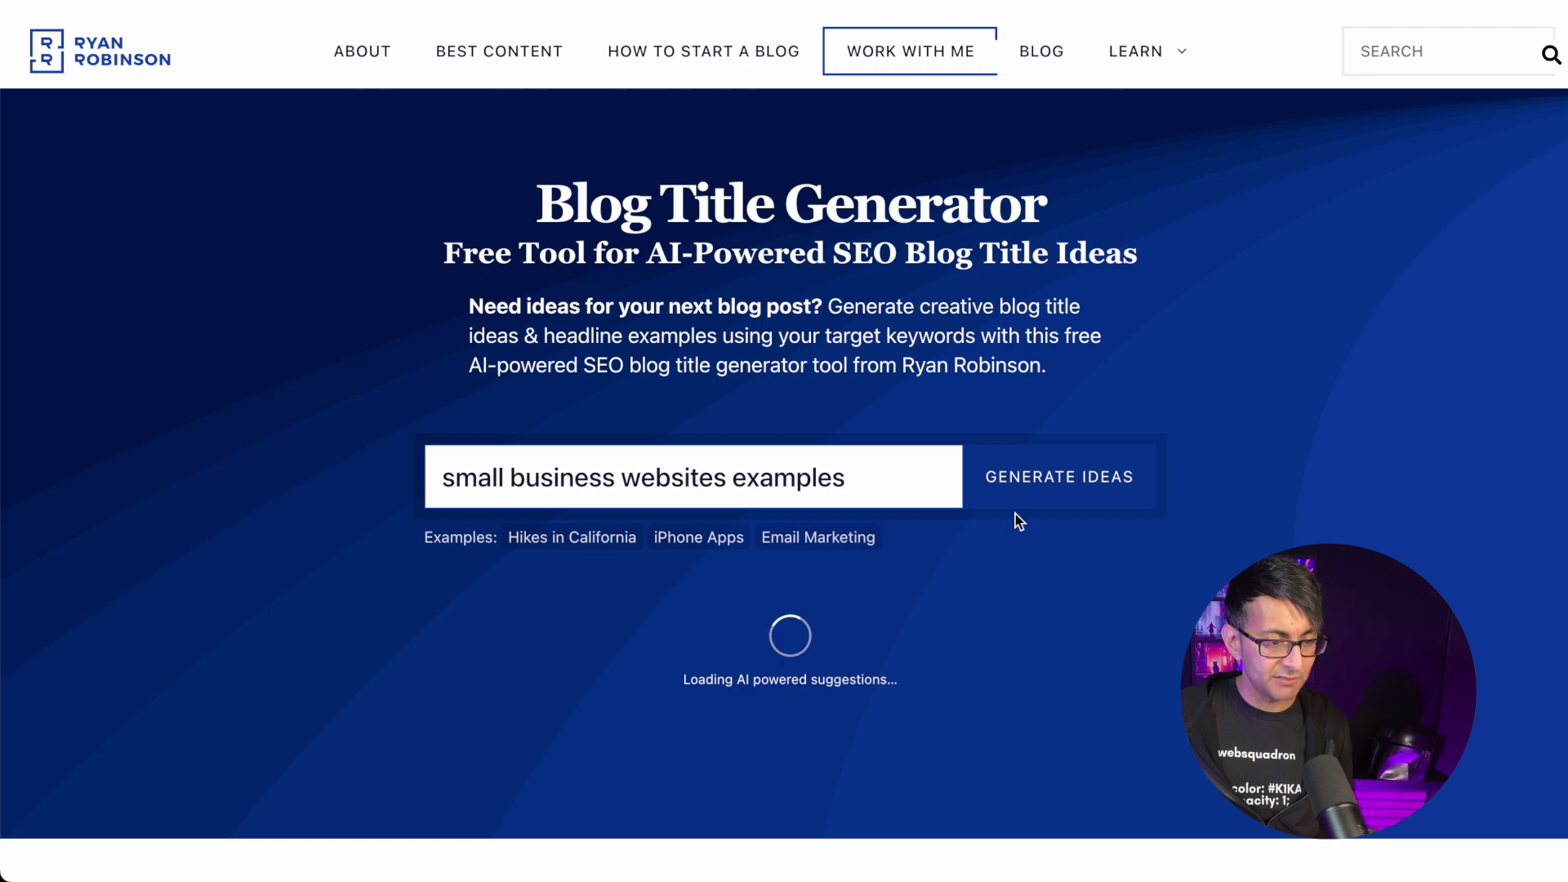
scroll(1048, 532, down, 2)
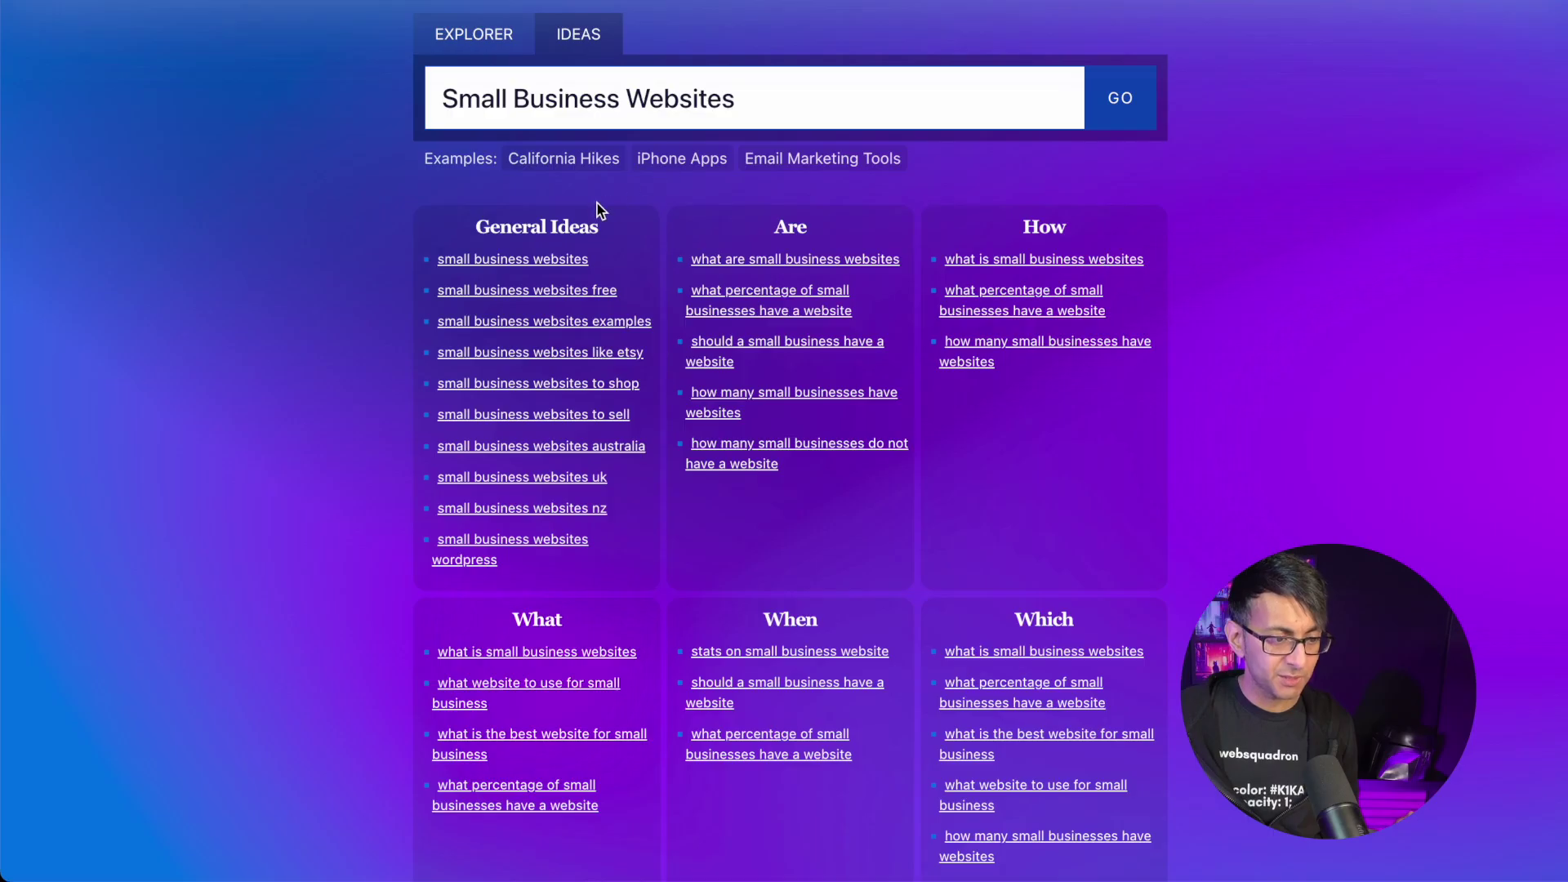
- Return to the keyword explorer, search for "Garden Fence" and review the volume and difficulty of the suggested keywords
scroll(596, 206, up, 3)
click(491, 251)
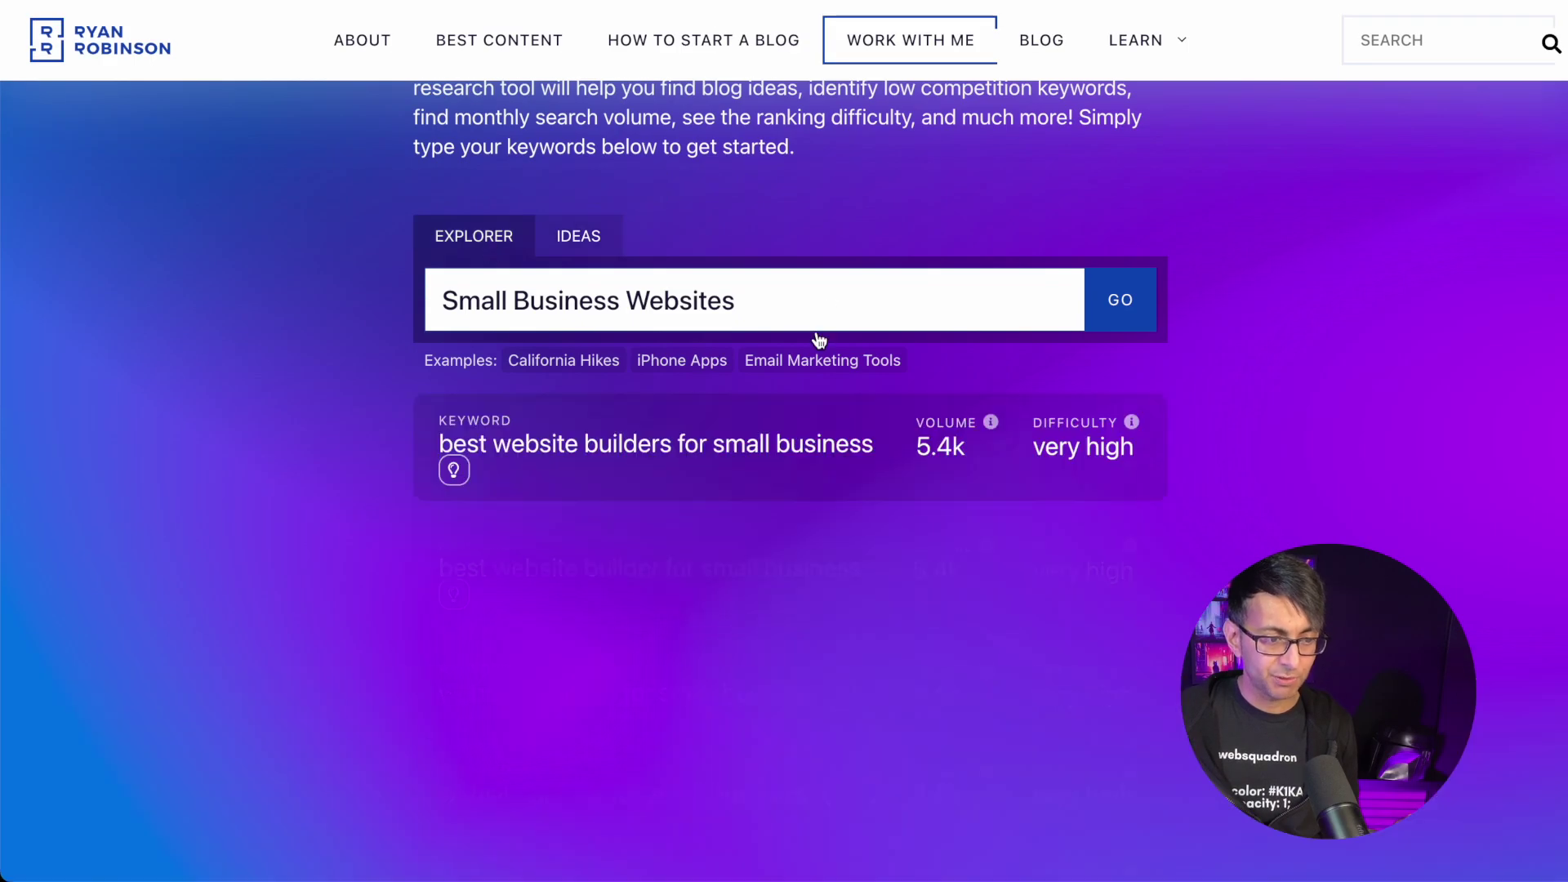
drag(798, 298, 437, 300)
key(BackSpace)
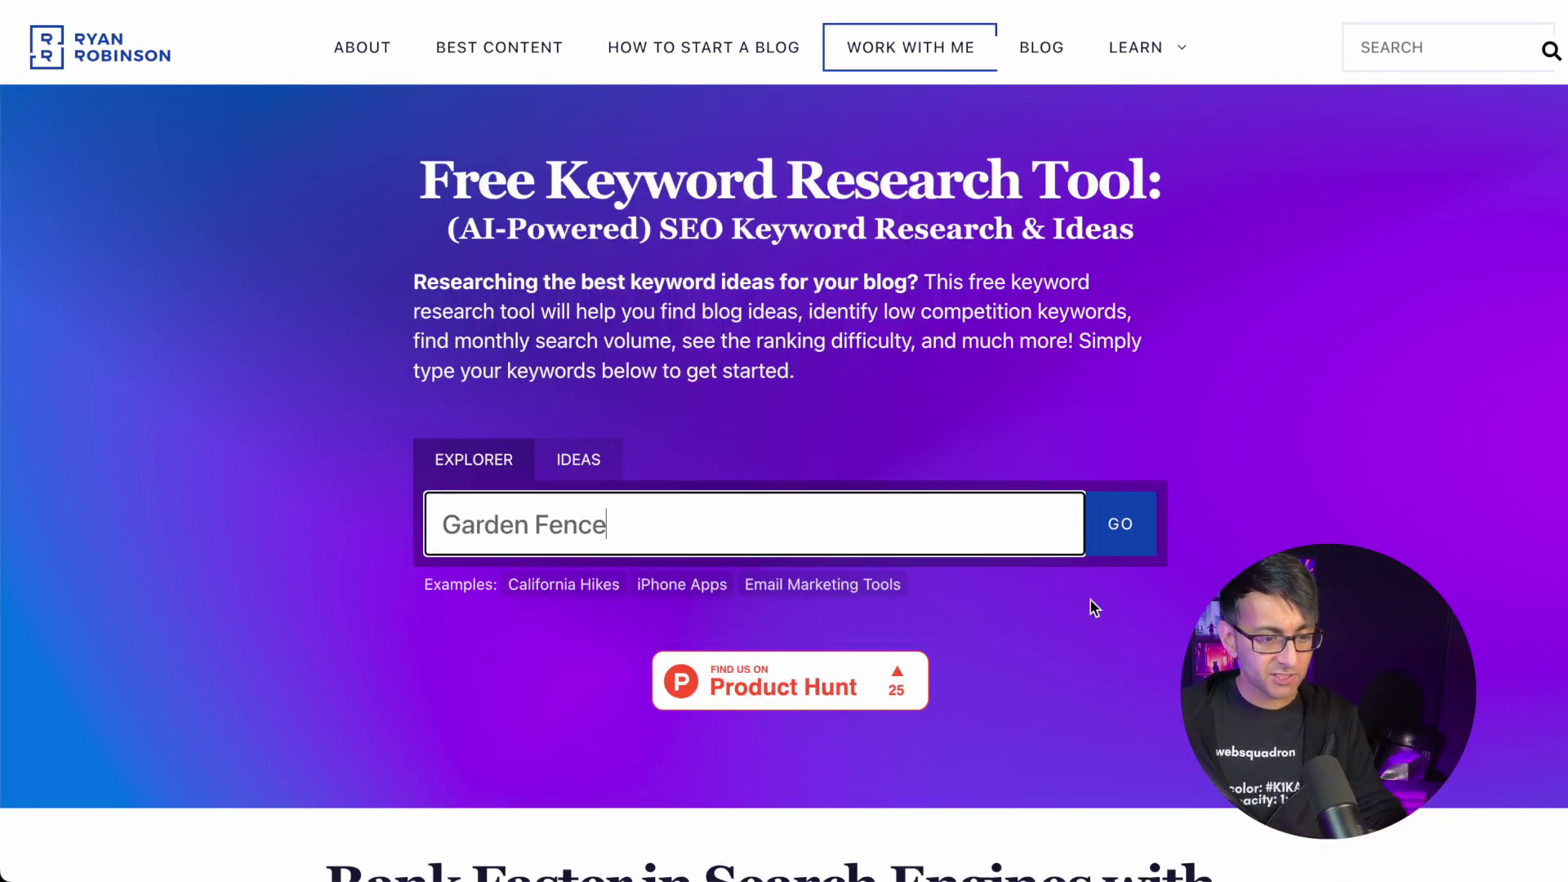
click(1118, 524)
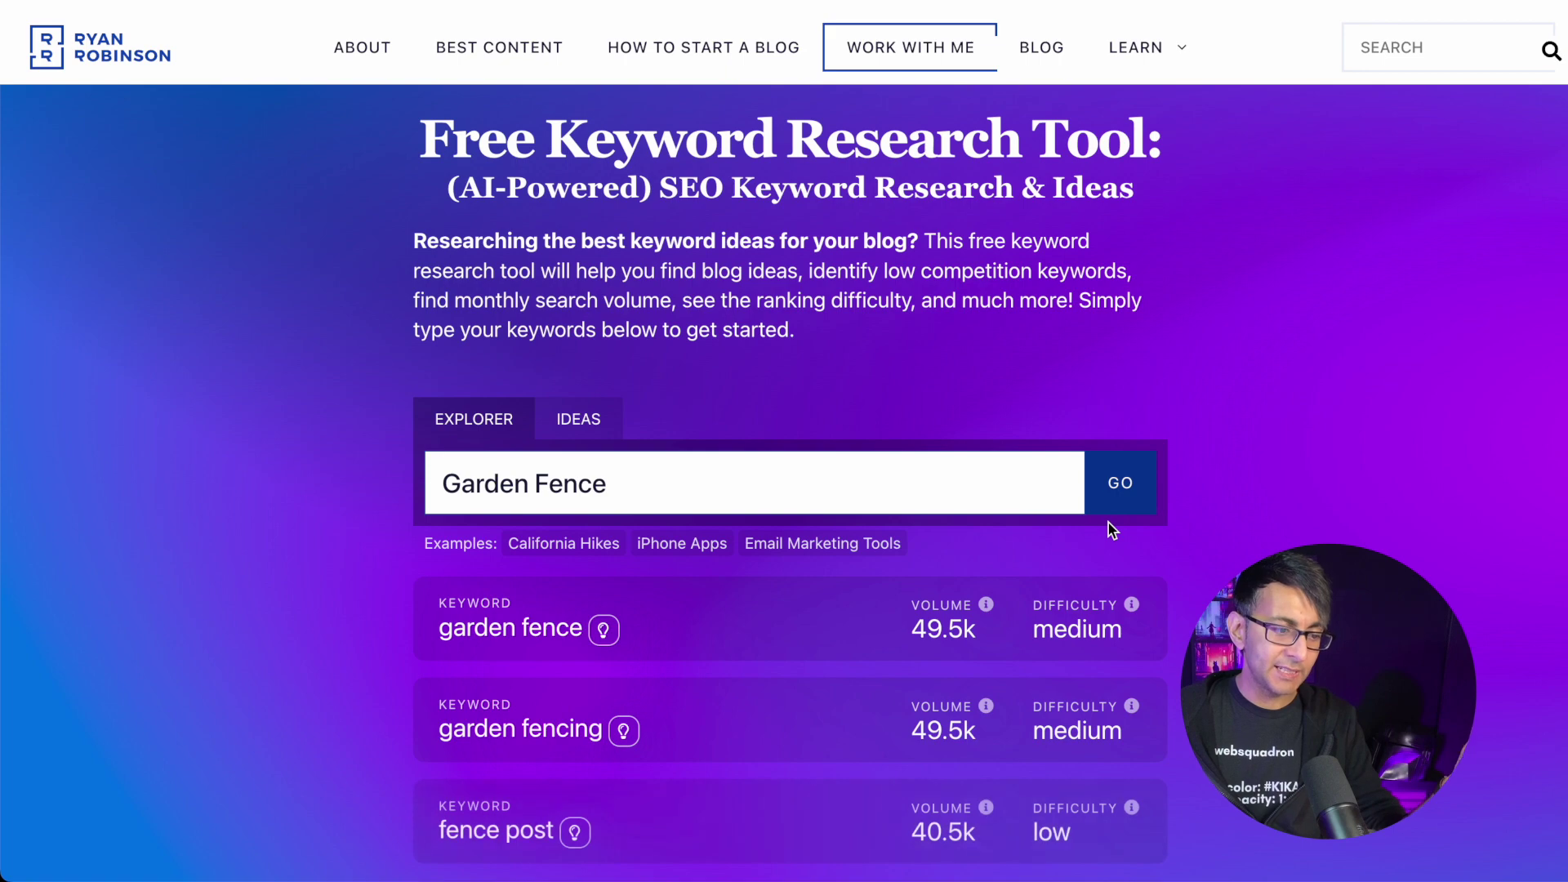
scroll(1162, 712, down, 3)
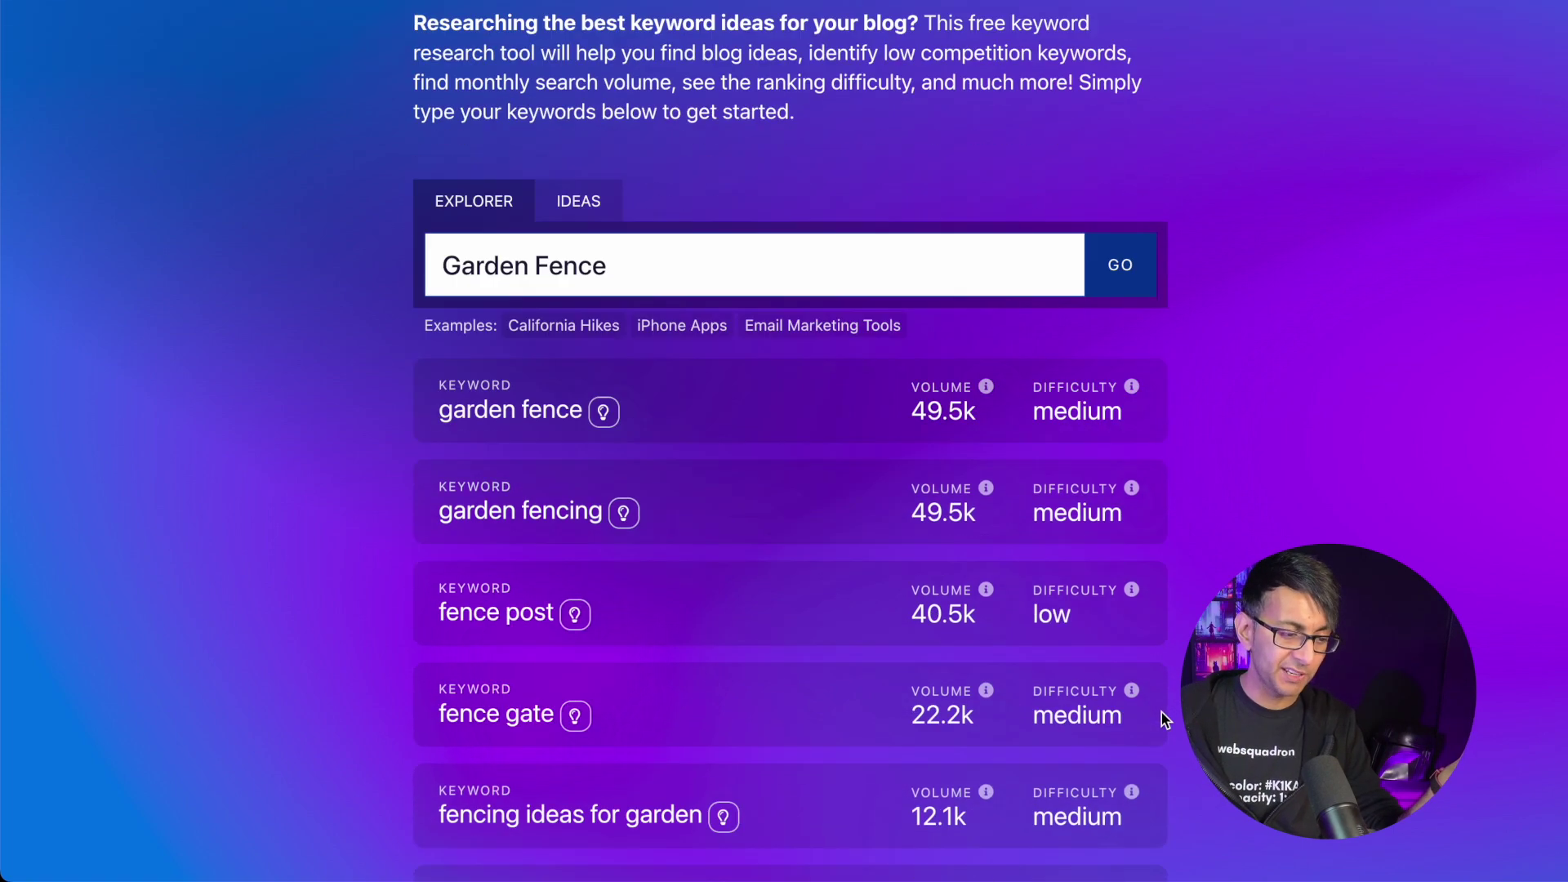
scroll(1162, 712, down, 4)
mouse_move(1113, 678)
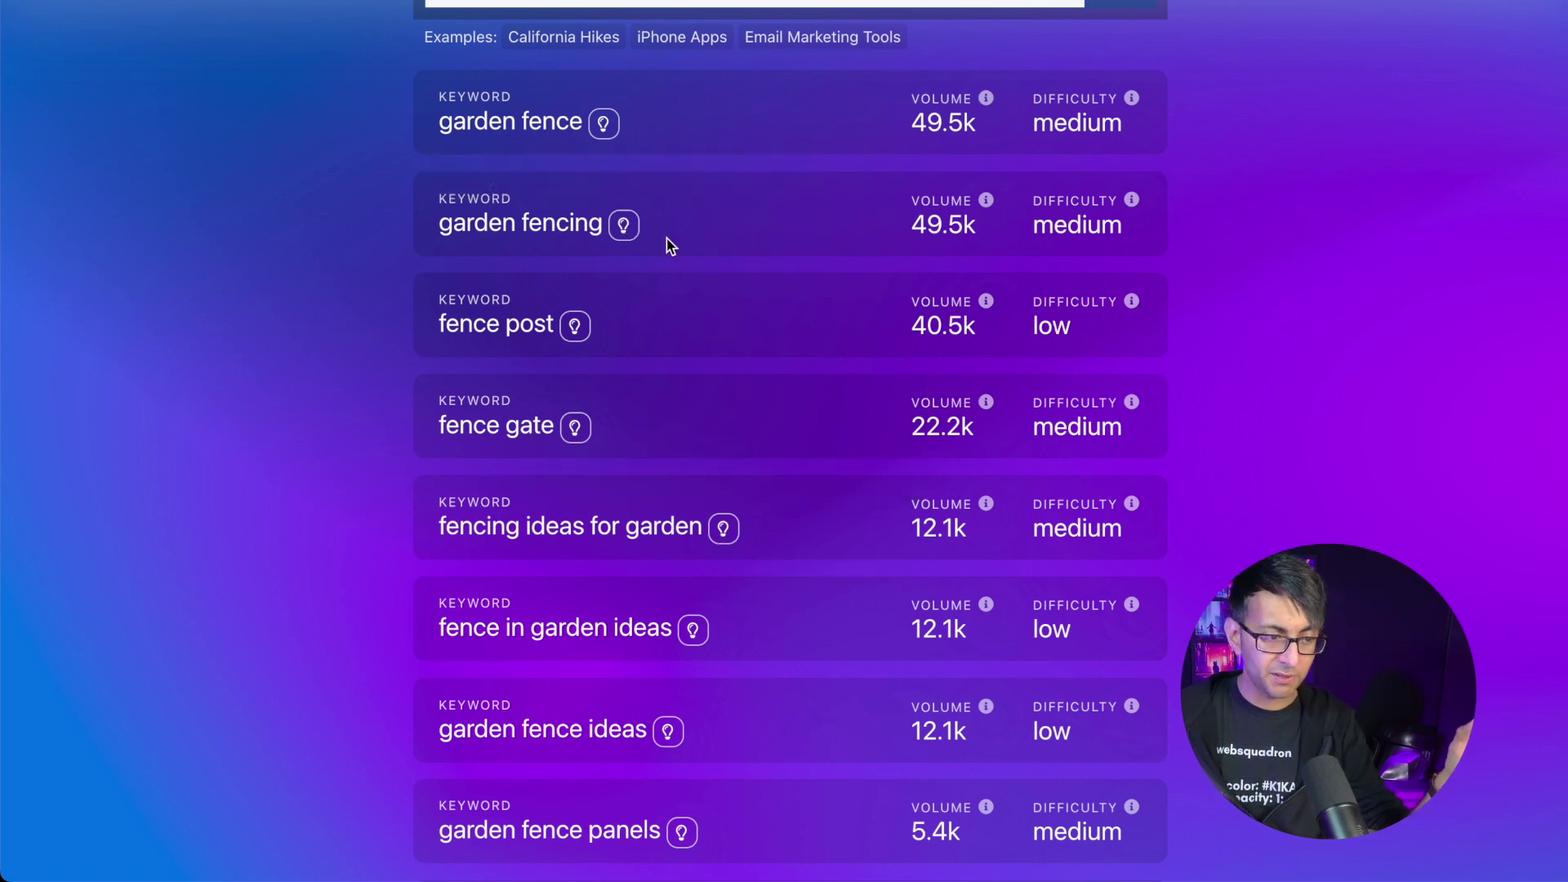
- Generate blog titles from the general idea "garden fencing ideas" under the keyword "garden fencing" and review the suggested titles
click(624, 226)
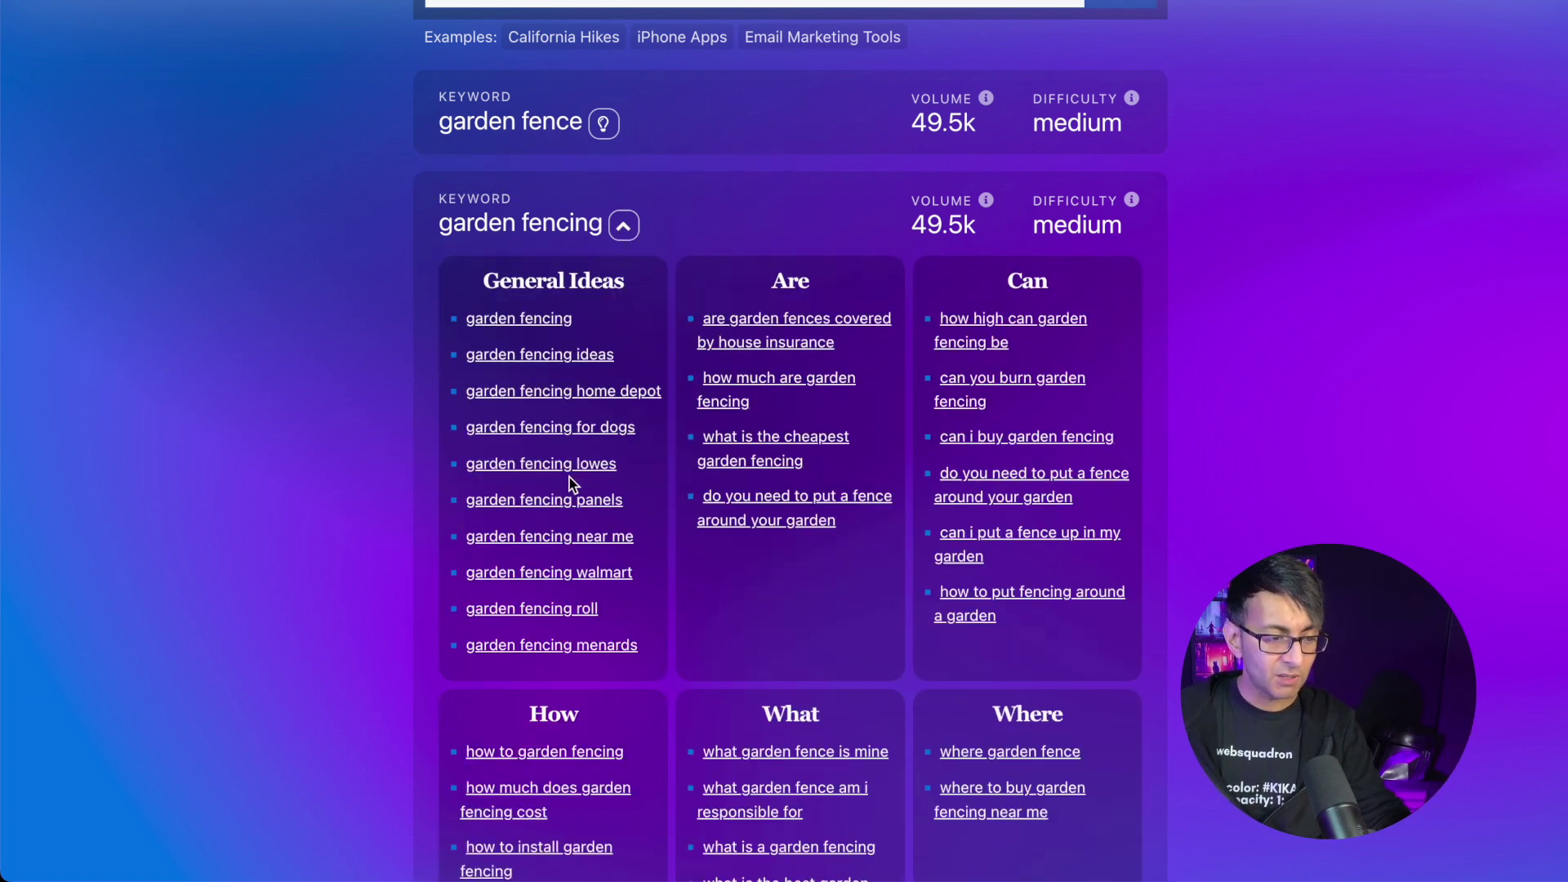
click(557, 359)
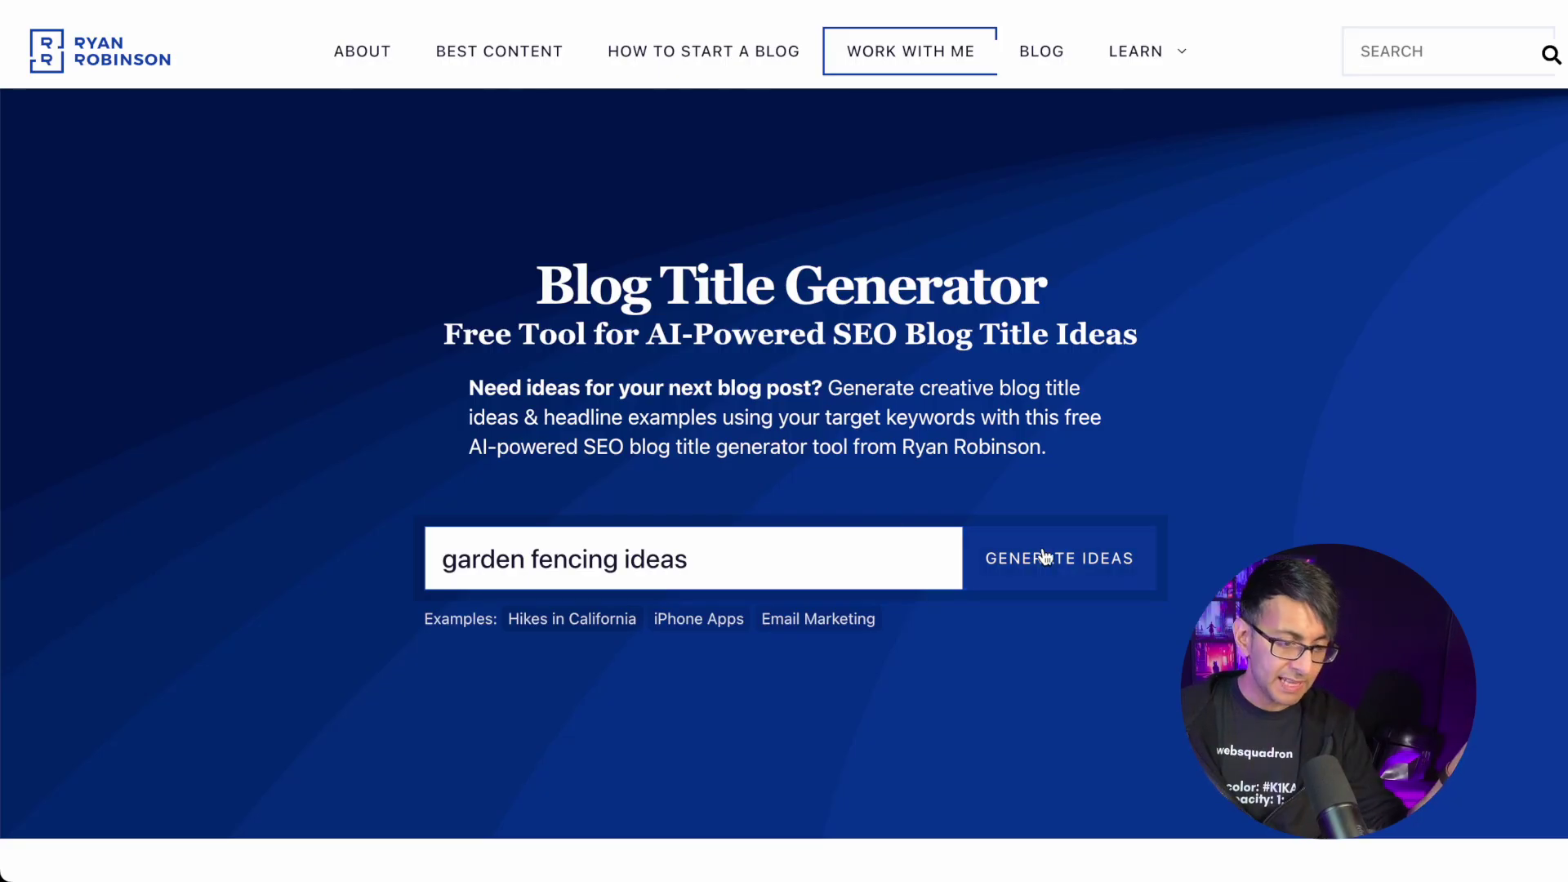
click(1066, 556)
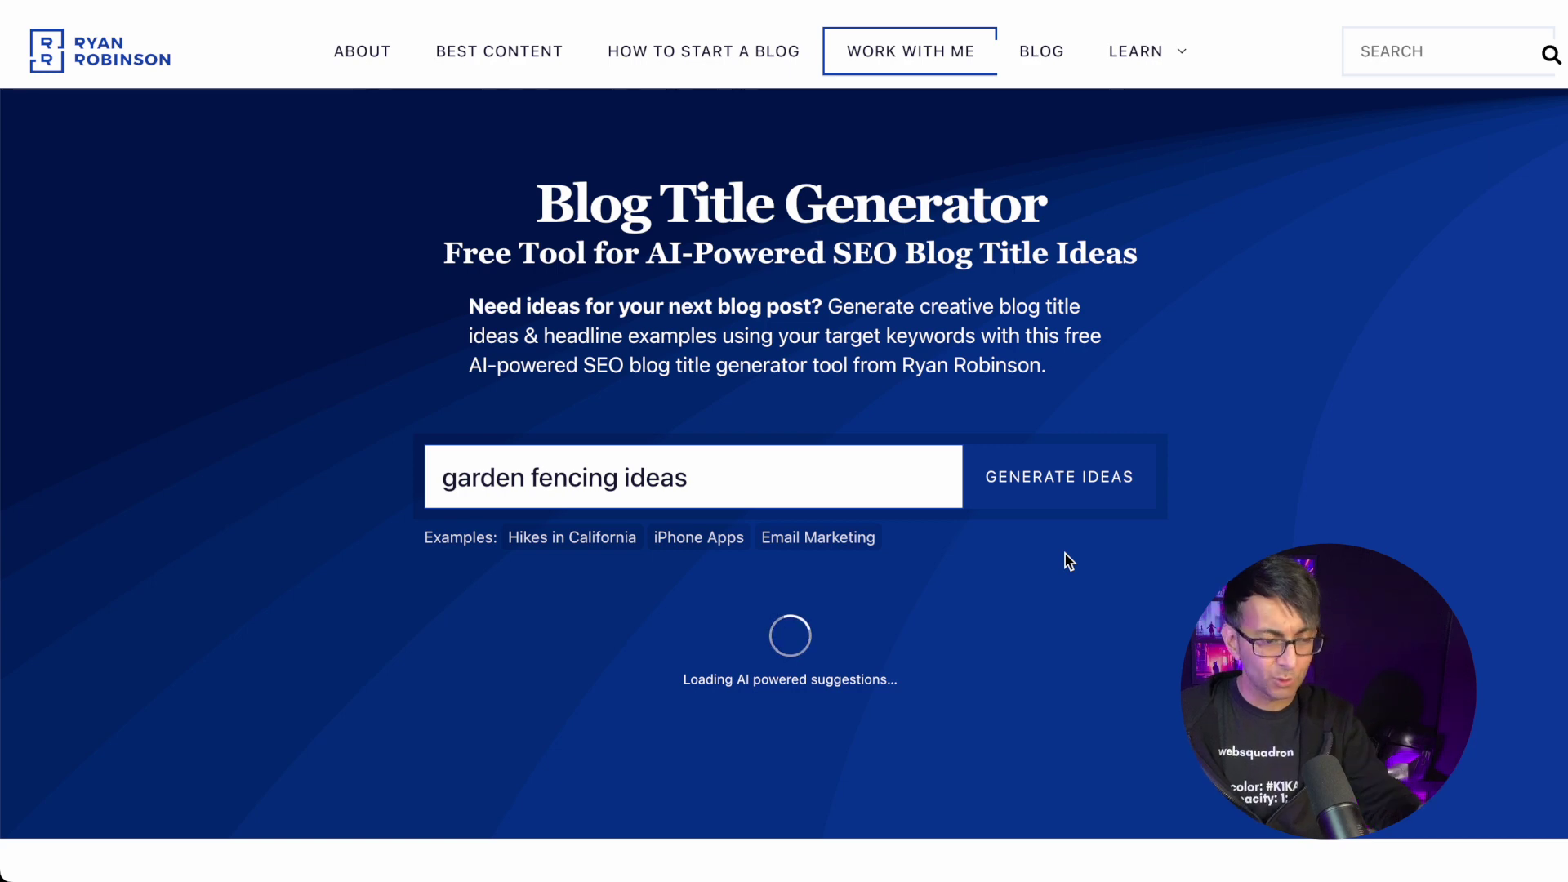
scroll(1200, 580, down, 6)
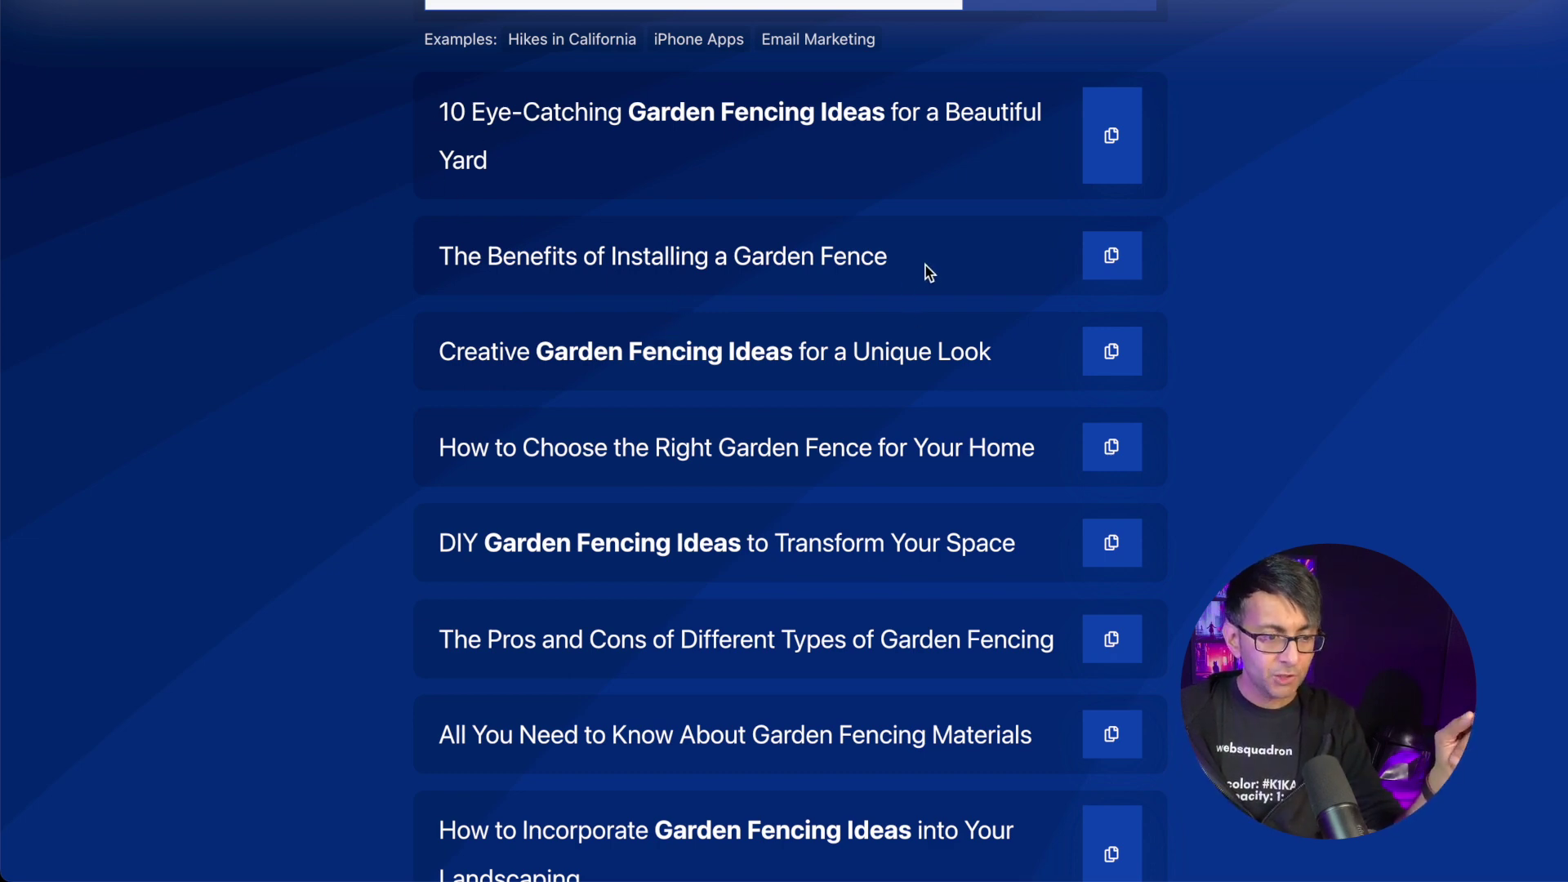
drag(929, 272, 433, 260)
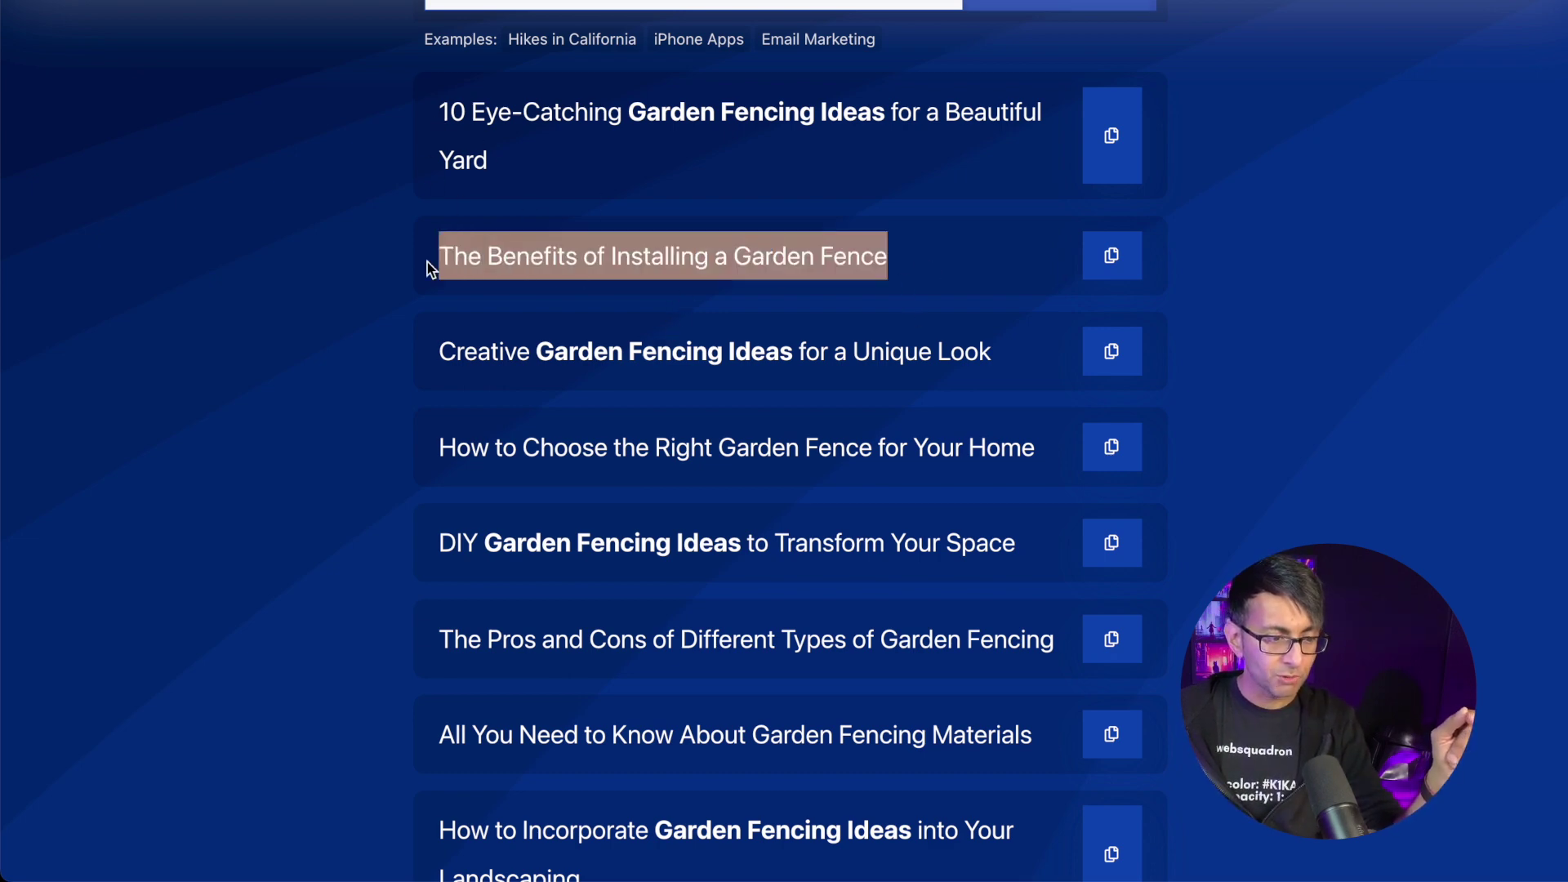
click(1384, 370)
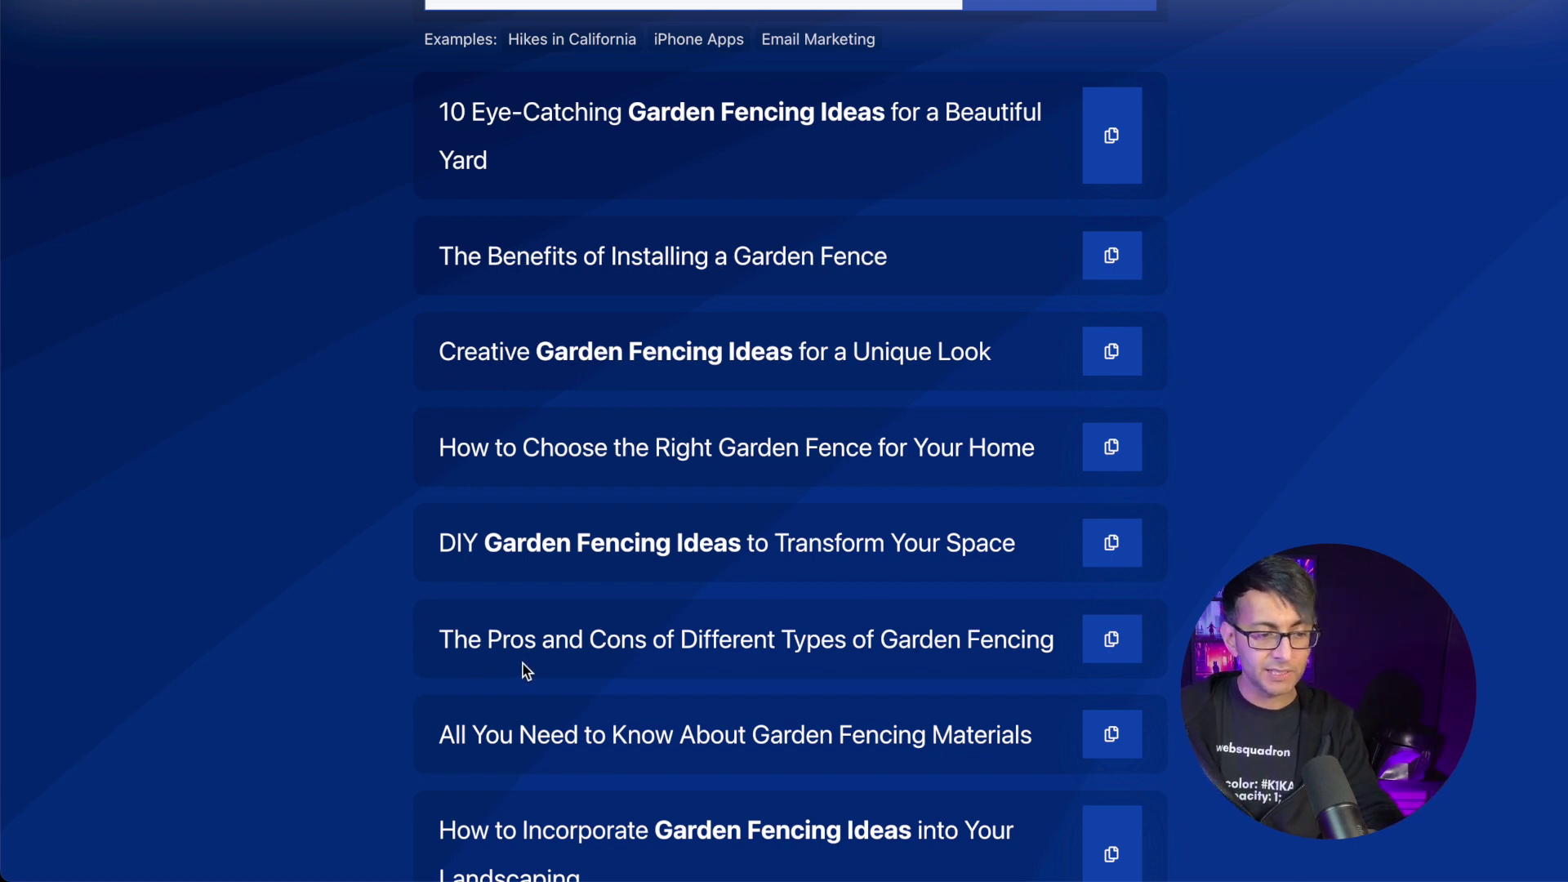
scroll(950, 651, down, 2)
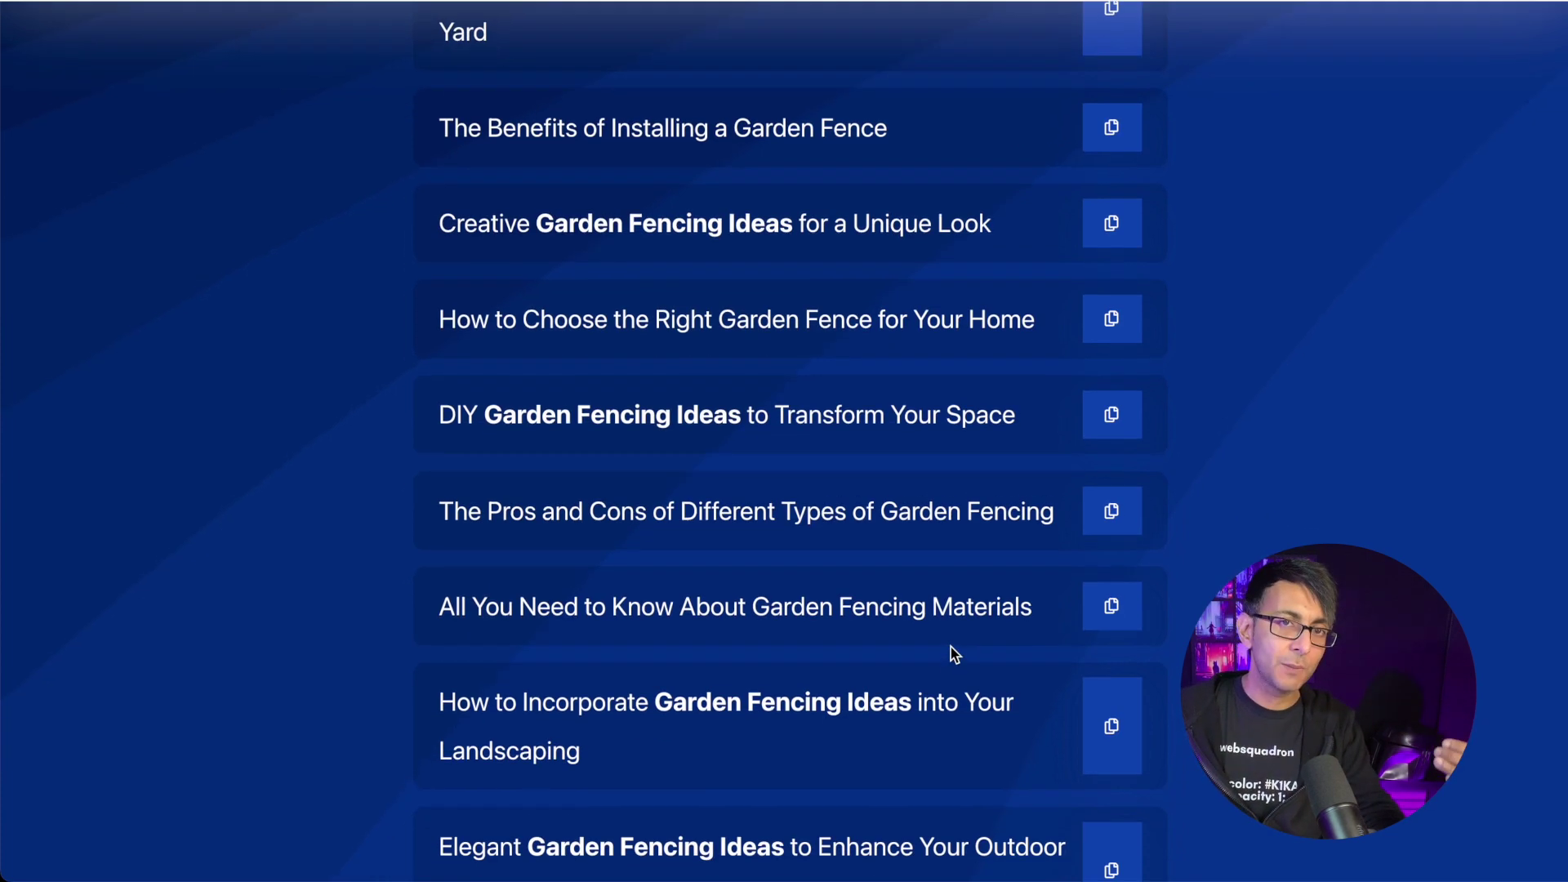
scroll(953, 654, up, 3)
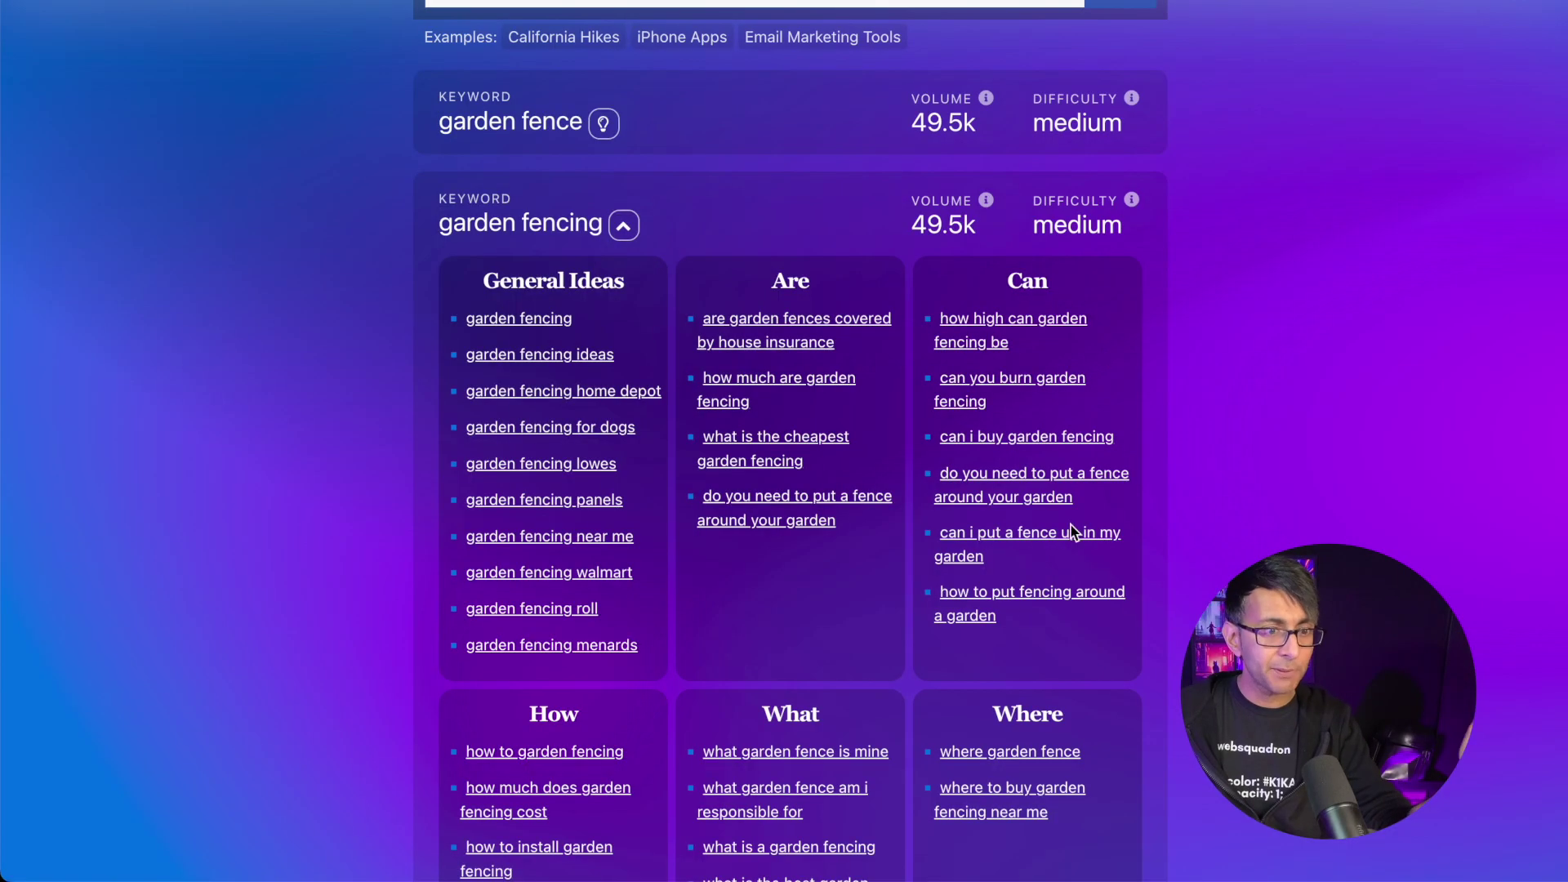
- Return to the keyword research tool and look through its explanatory text and the "Keyword Tool FAQs & SEO Tips" section
scroll(1111, 360, up, 7)
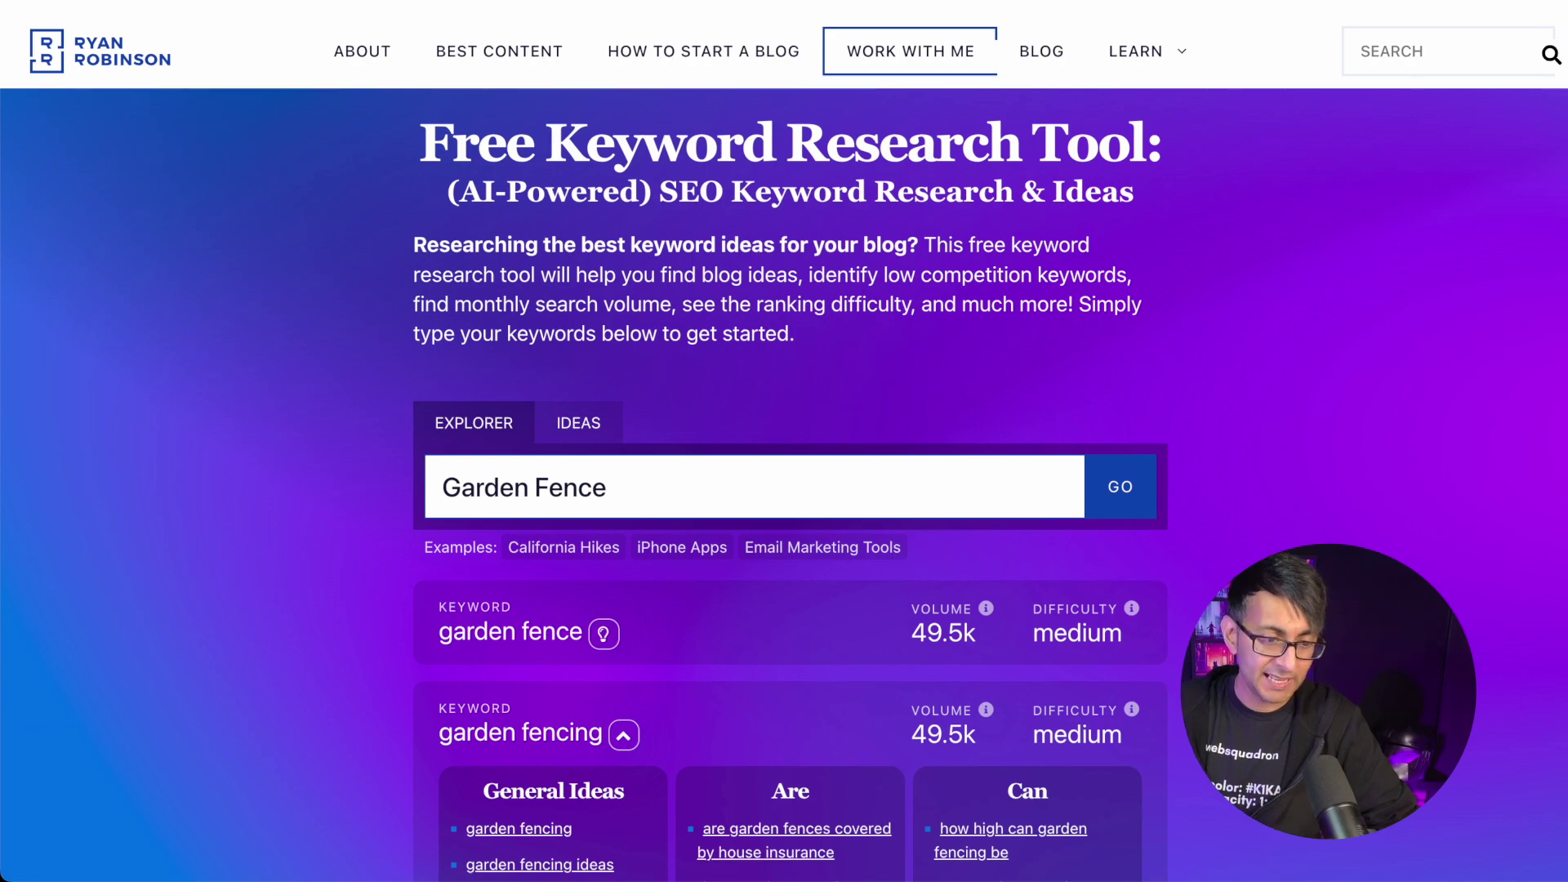
scroll(790, 441, down, 20)
scroll(789, 441, down, 20)
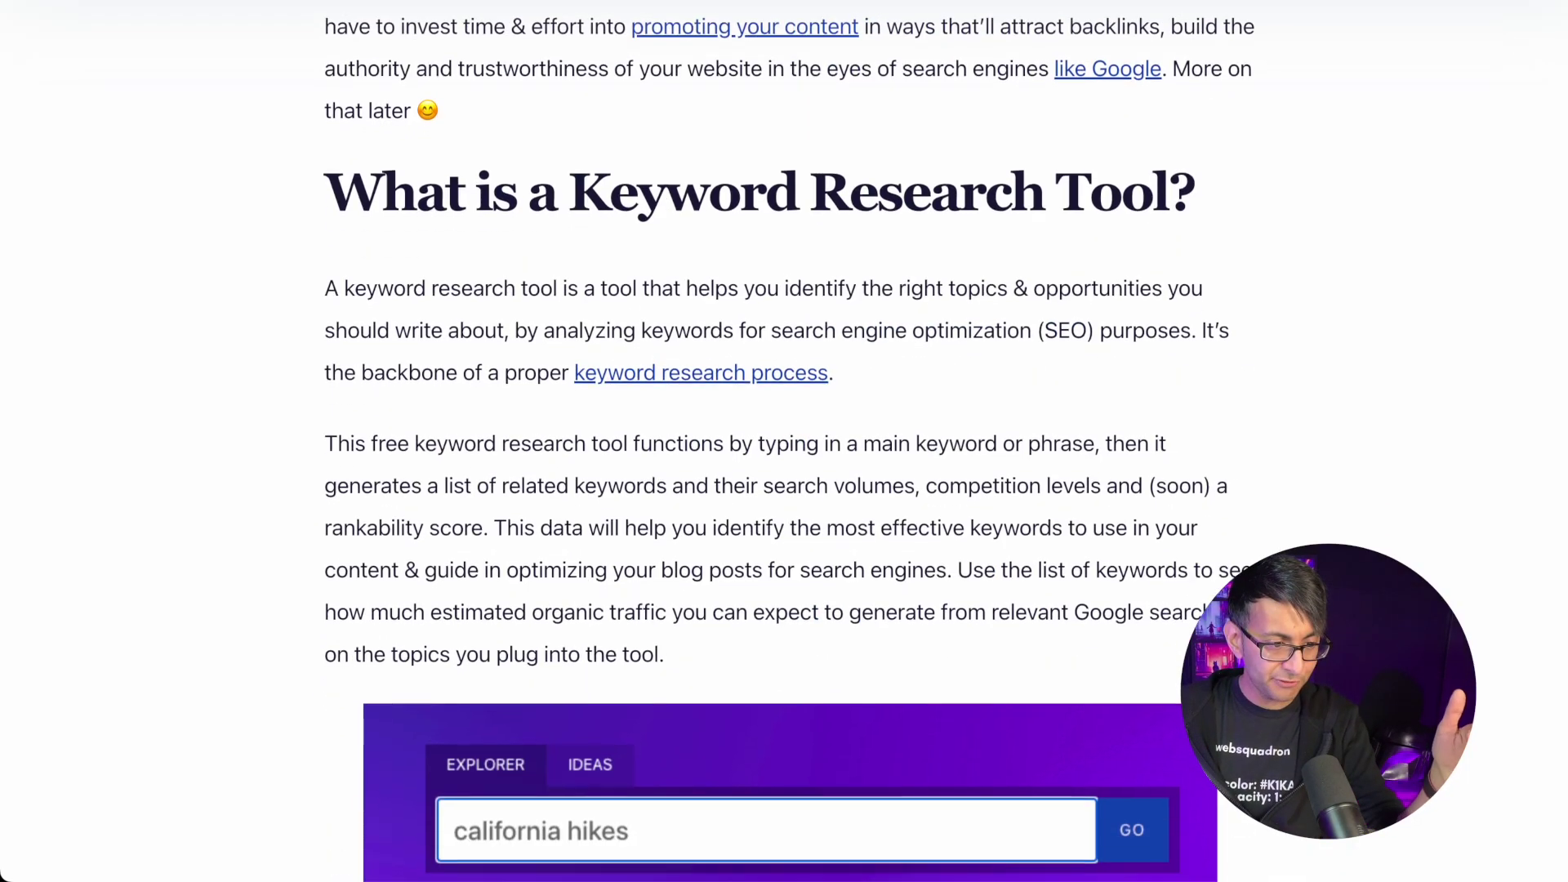
scroll(790, 442, down, 3)
scroll(790, 441, down, 20)
scroll(790, 441, down, 20)
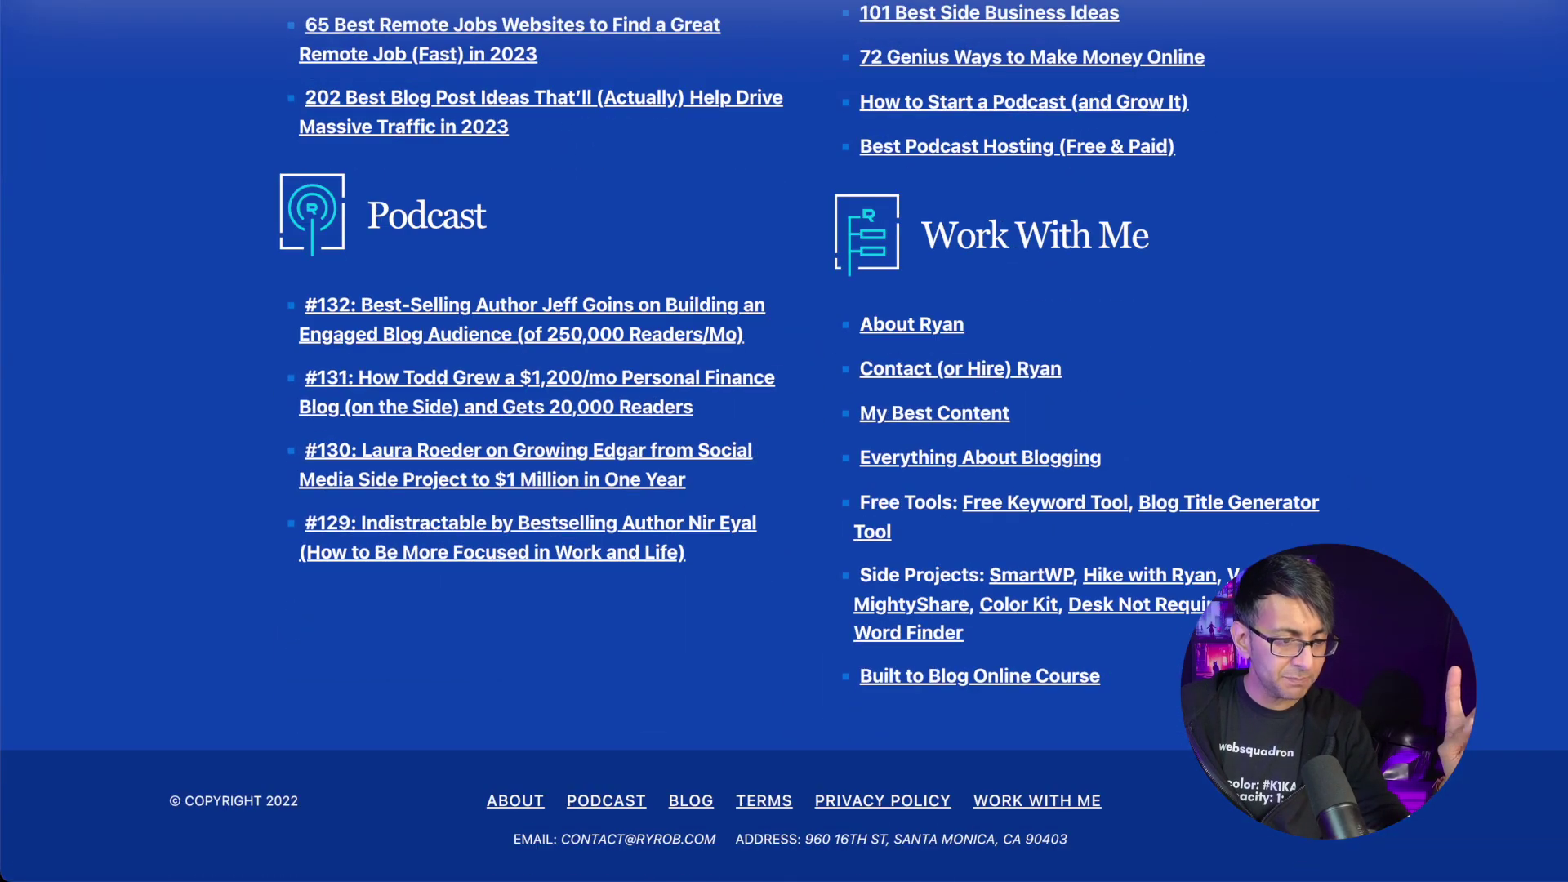
scroll(790, 441, up, 15)
scroll(789, 441, down, 5)
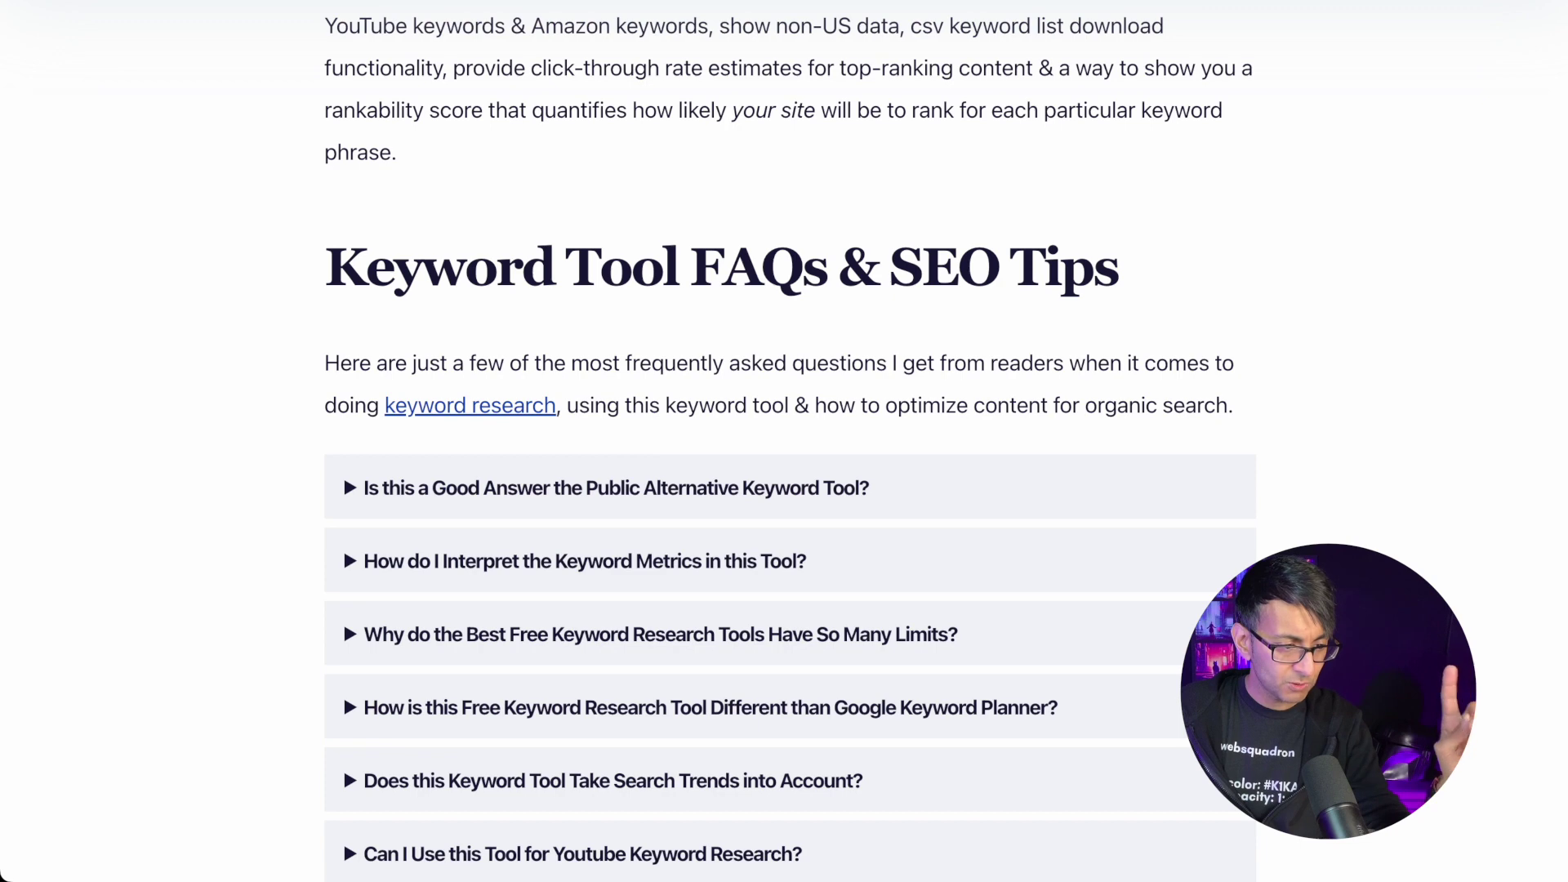
scroll(881, 217, down, 5)
scroll(880, 216, up, 2)
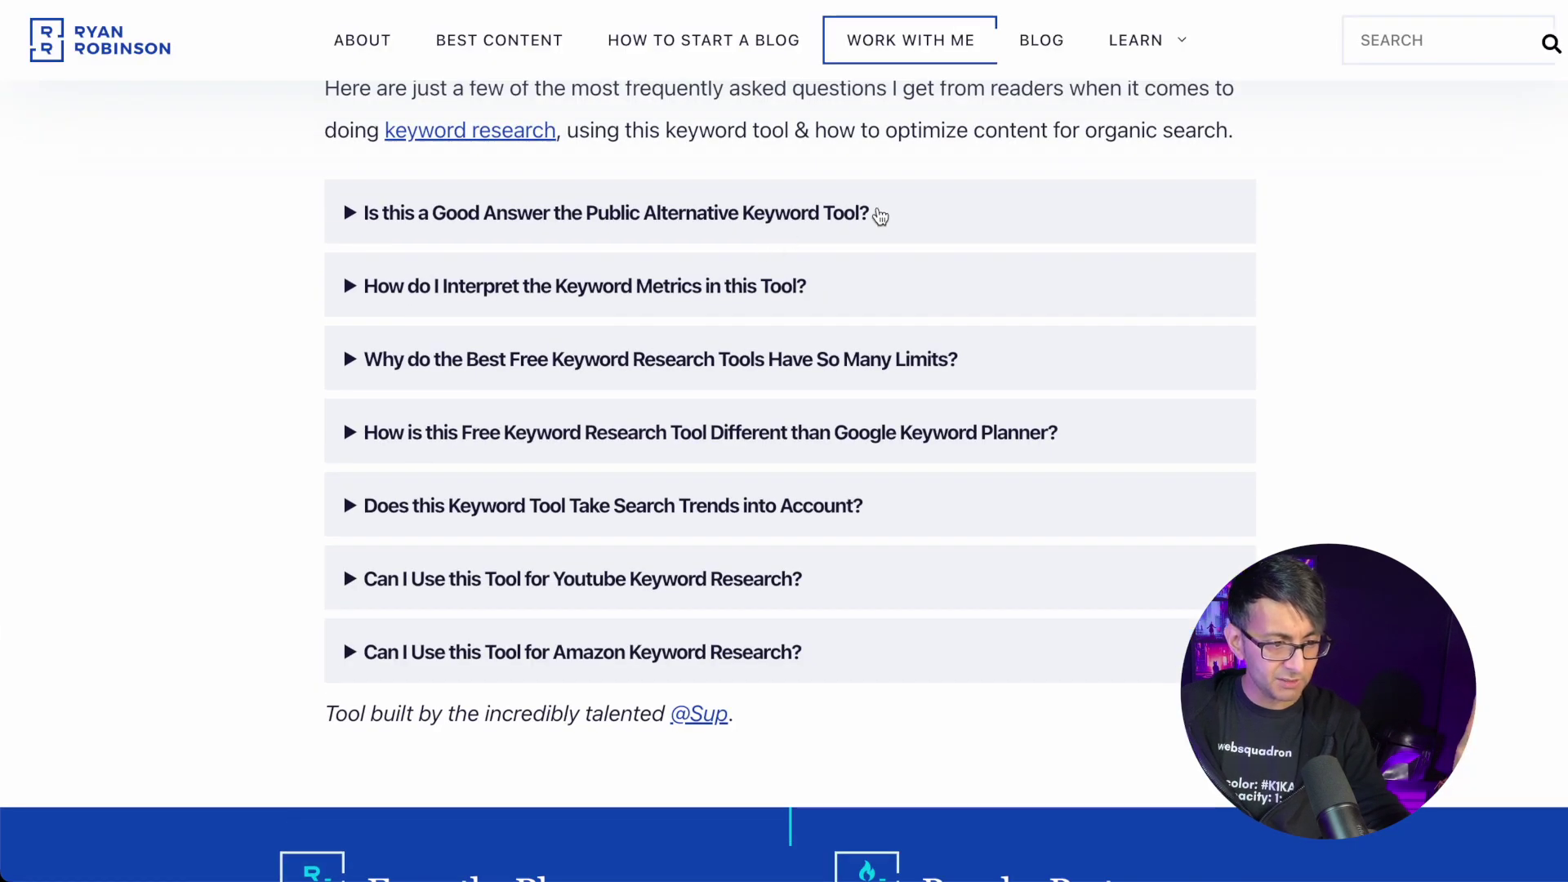
scroll(1013, 693, up, 3)
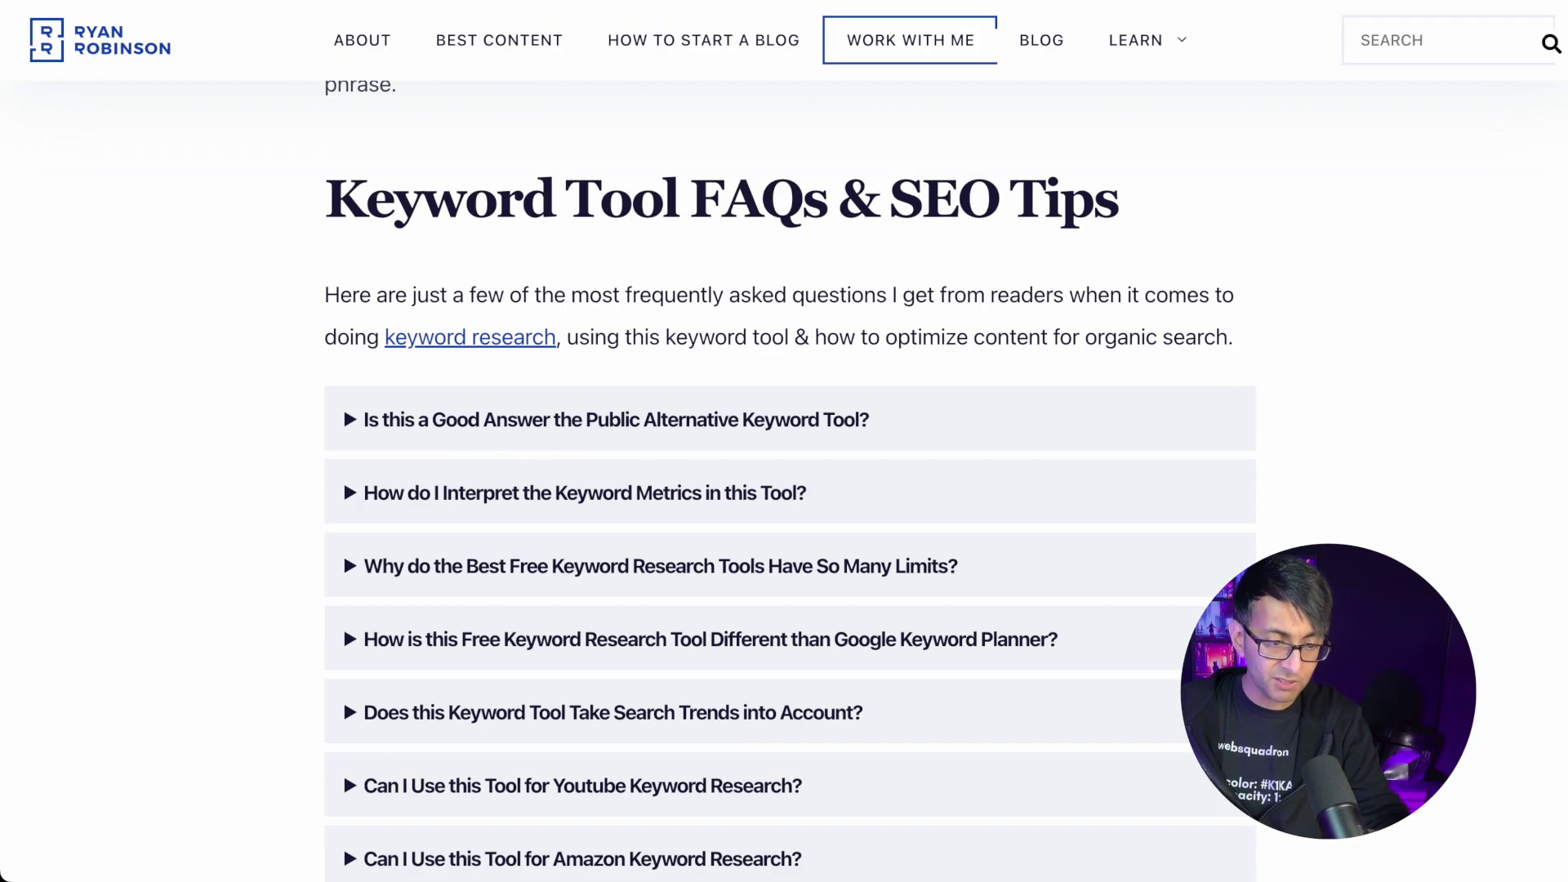
scroll(784, 480, up, 20)
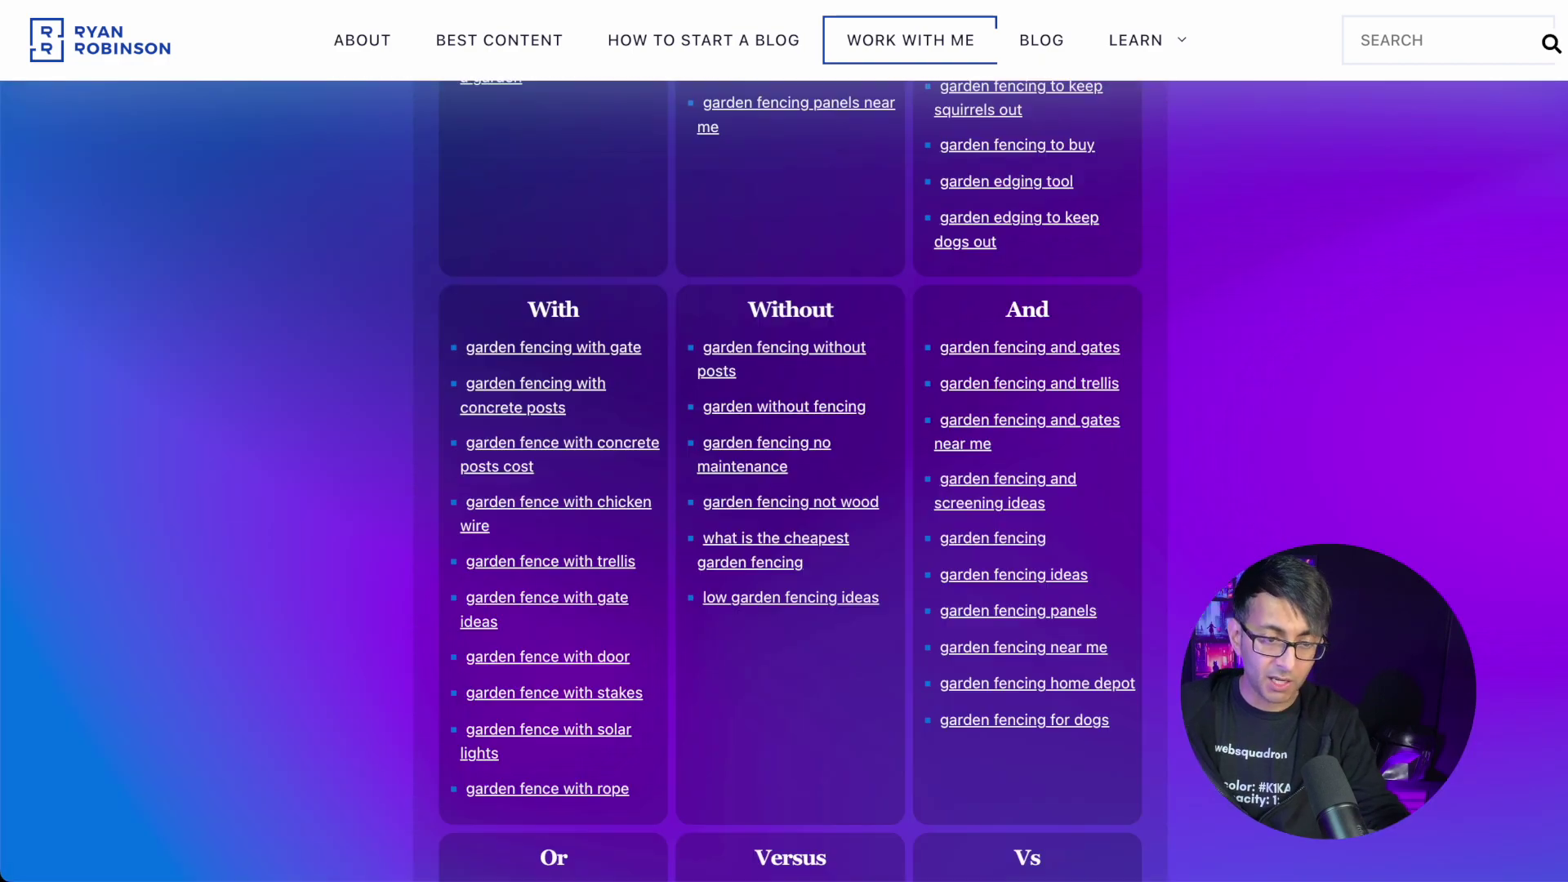
scroll(784, 480, up, 4)
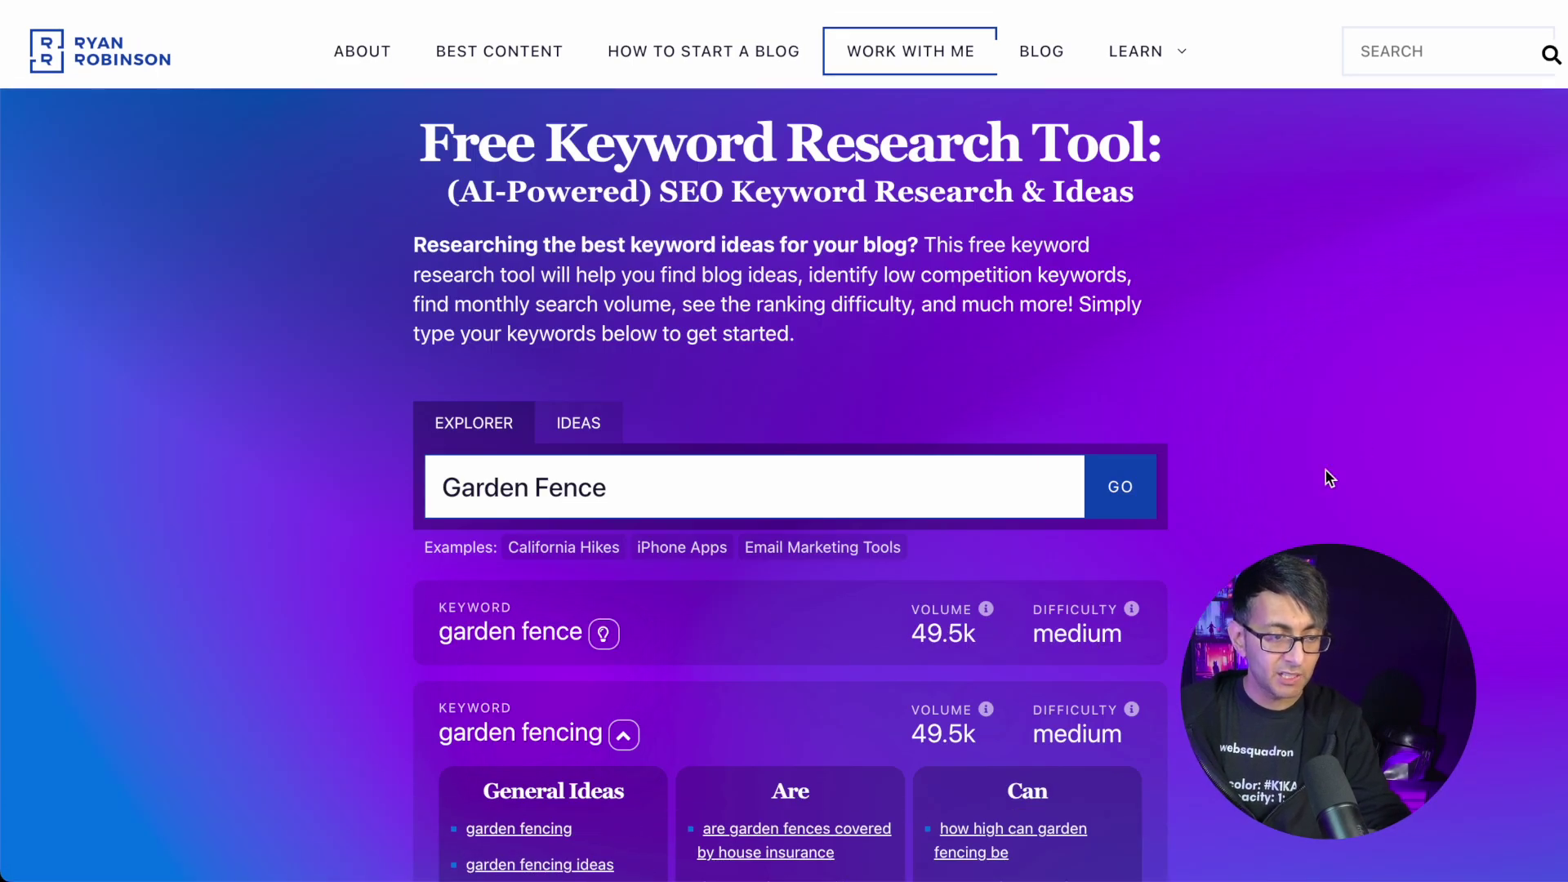